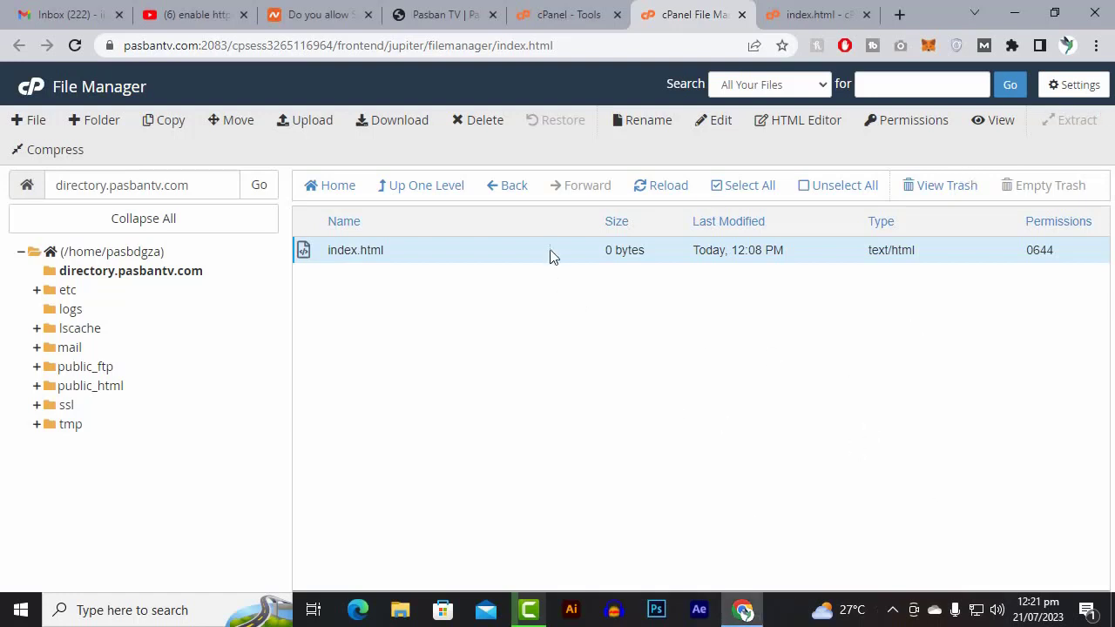
# Move the index.html file in the directory.pasbantv.com folder to the trash
pyautogui.click(414, 275)
pyautogui.click(376, 249)
pyautogui.click(484, 122)
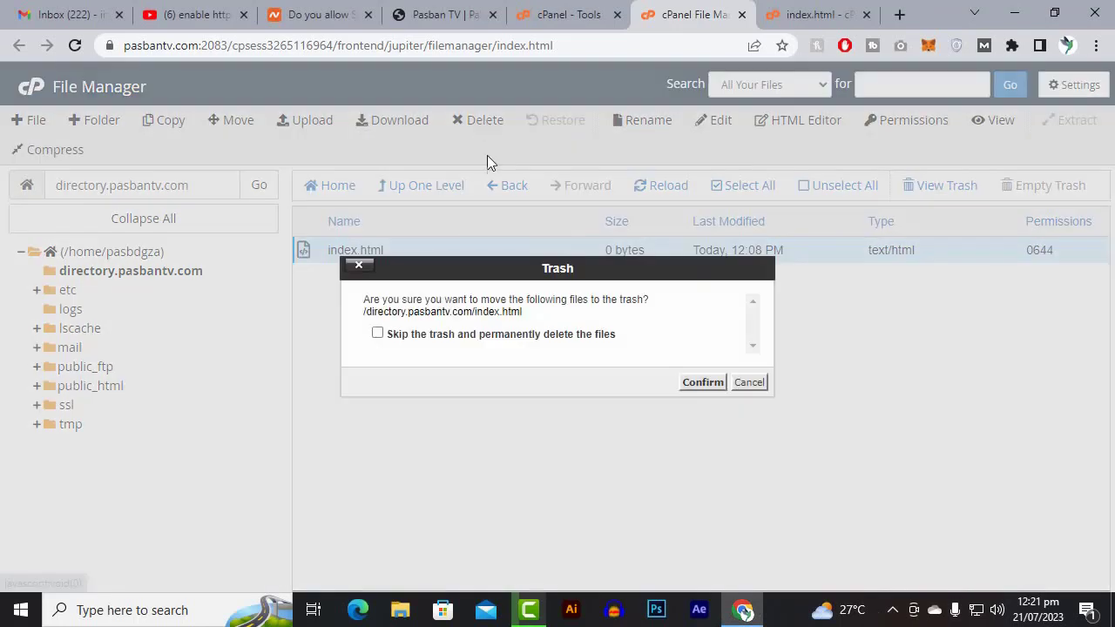
pyautogui.click(706, 383)
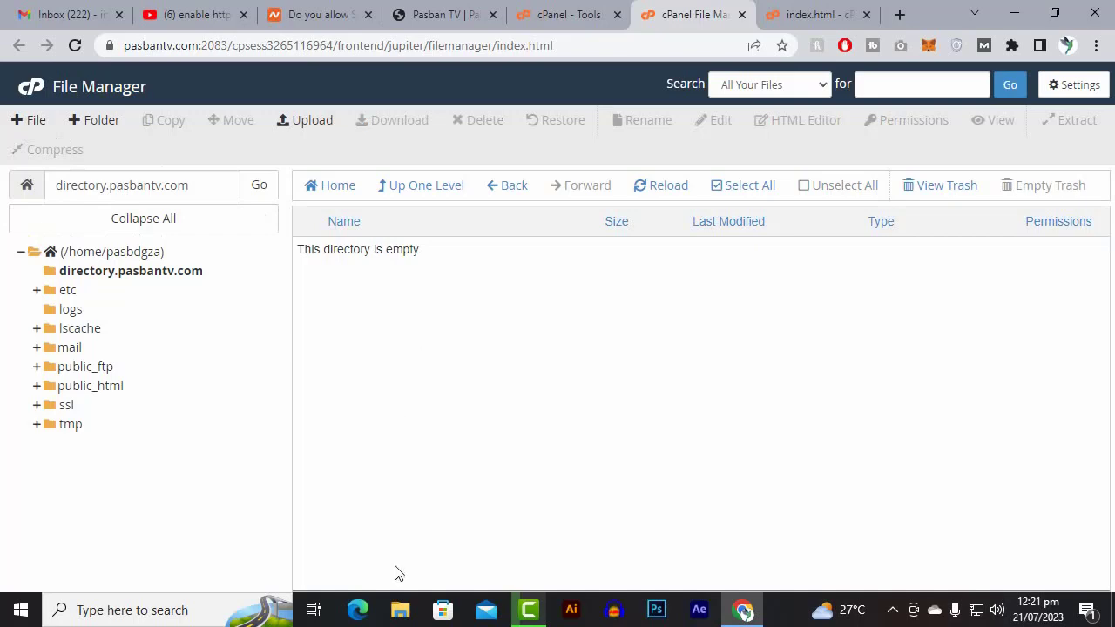
# Upload wordpress-6.2.2.zip from the Compressed folder in Downloads to the directory.pasbantv.com folder
pyautogui.click(400, 610)
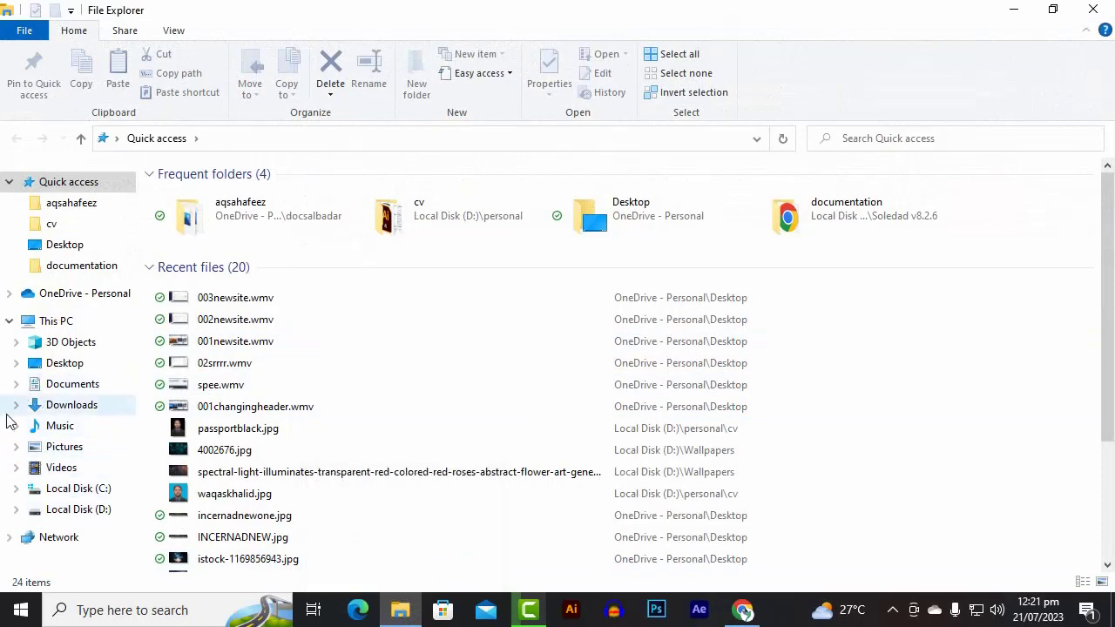
pyautogui.click(79, 408)
pyautogui.doubleClick(247, 229)
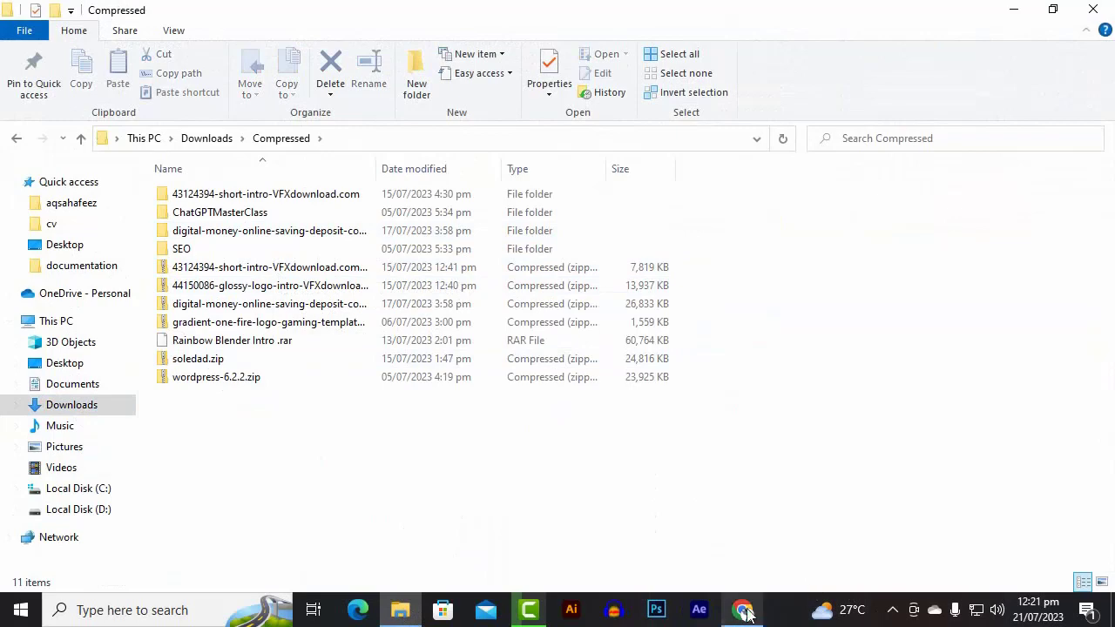
pyautogui.click(743, 610)
pyautogui.click(305, 122)
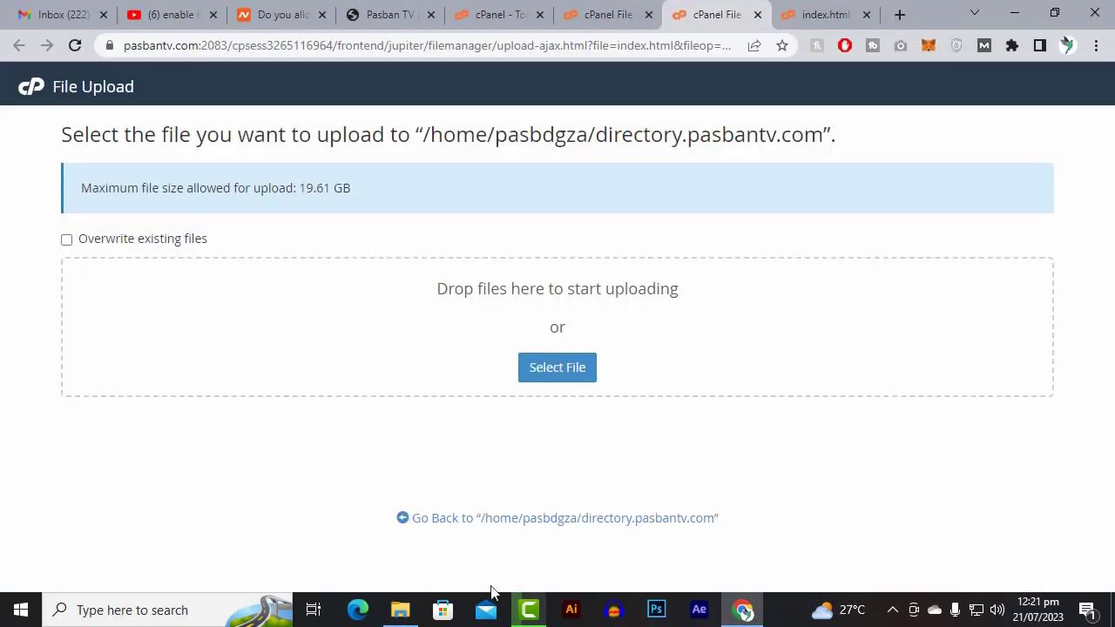
pyautogui.click(410, 612)
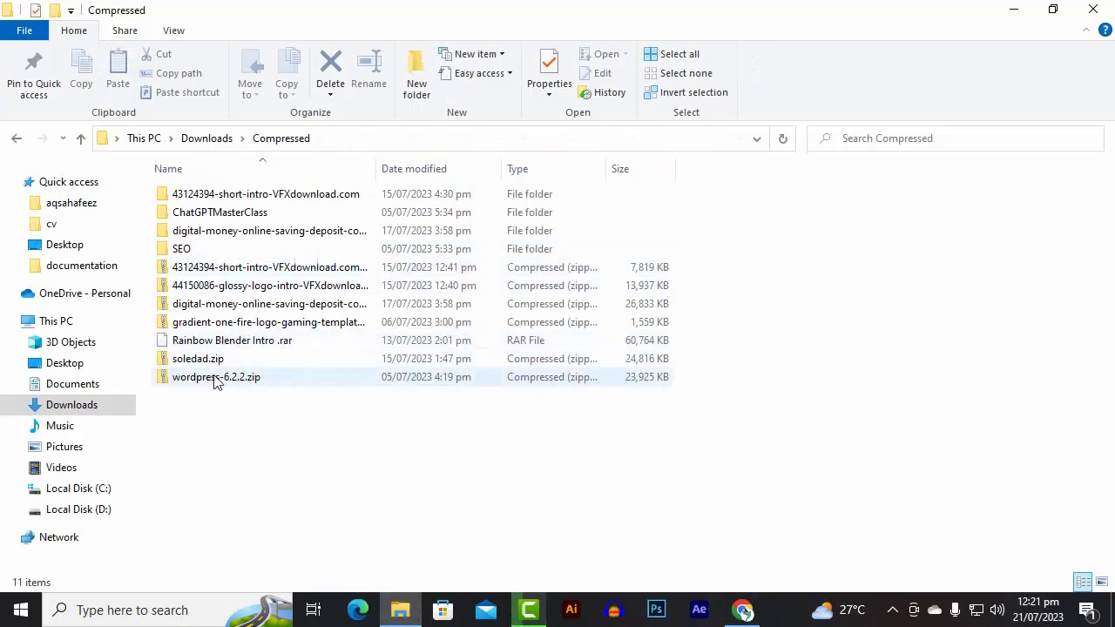
pyautogui.moveTo(217, 379); pyautogui.dragTo(579, 383)
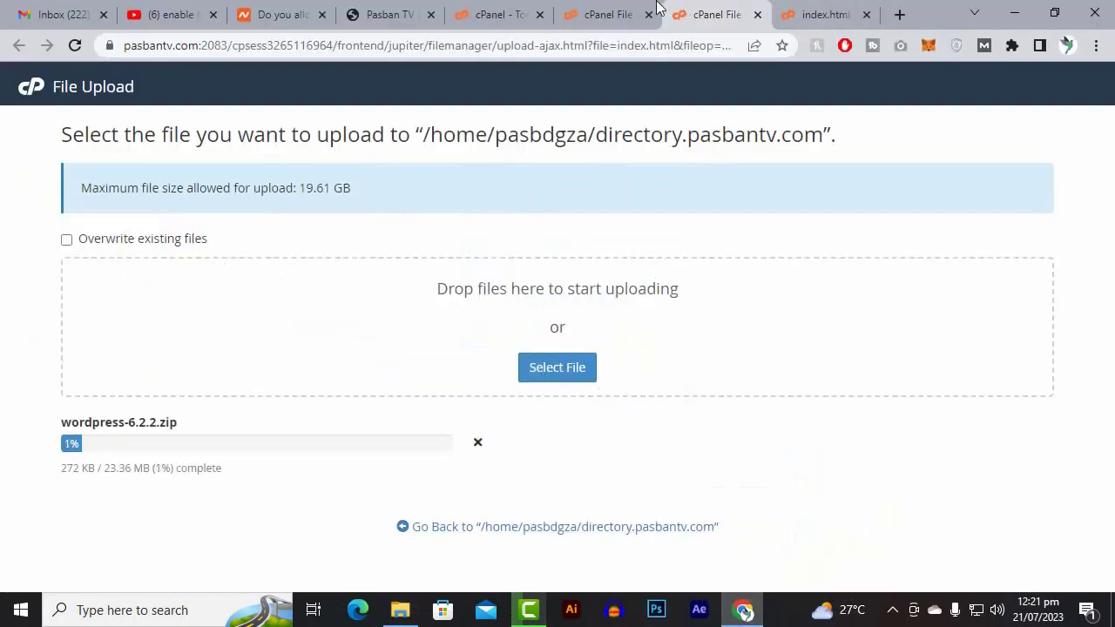
# Create a new MySQL database with the name "directory" and return to the MySQL Databases page
pyautogui.click(462, 15)
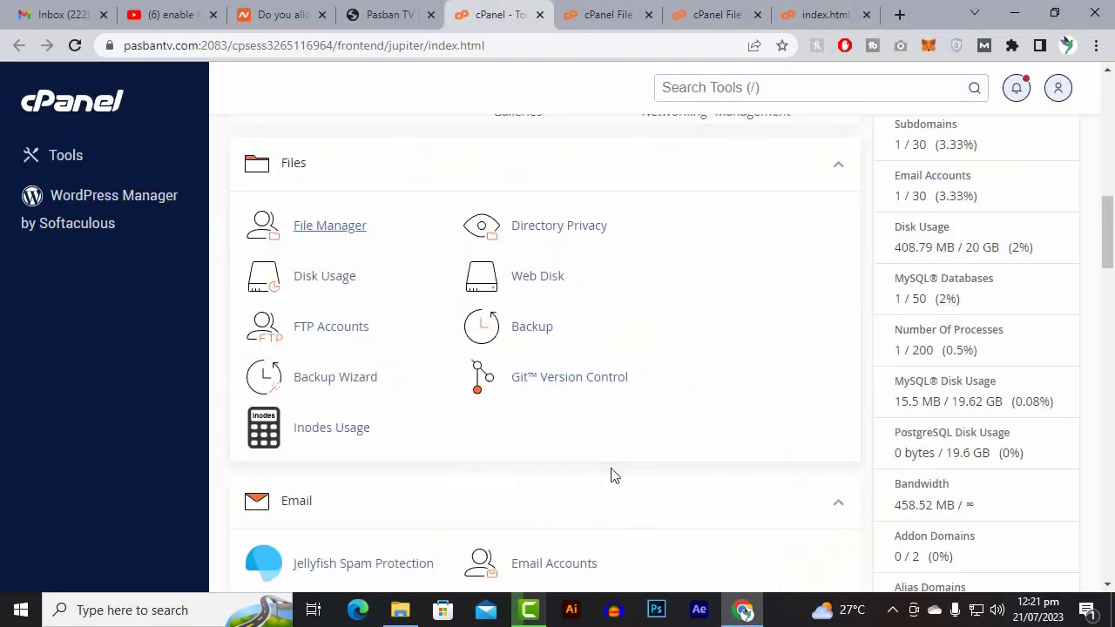
pyautogui.scroll(-7, 614, 475)
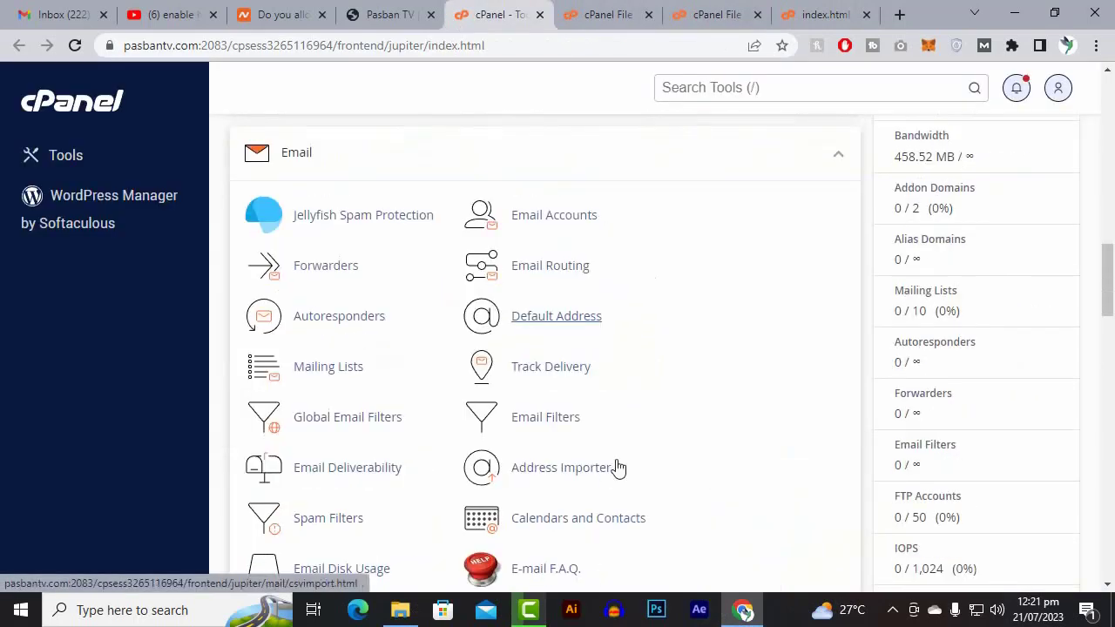
pyautogui.scroll(-2, 621, 469)
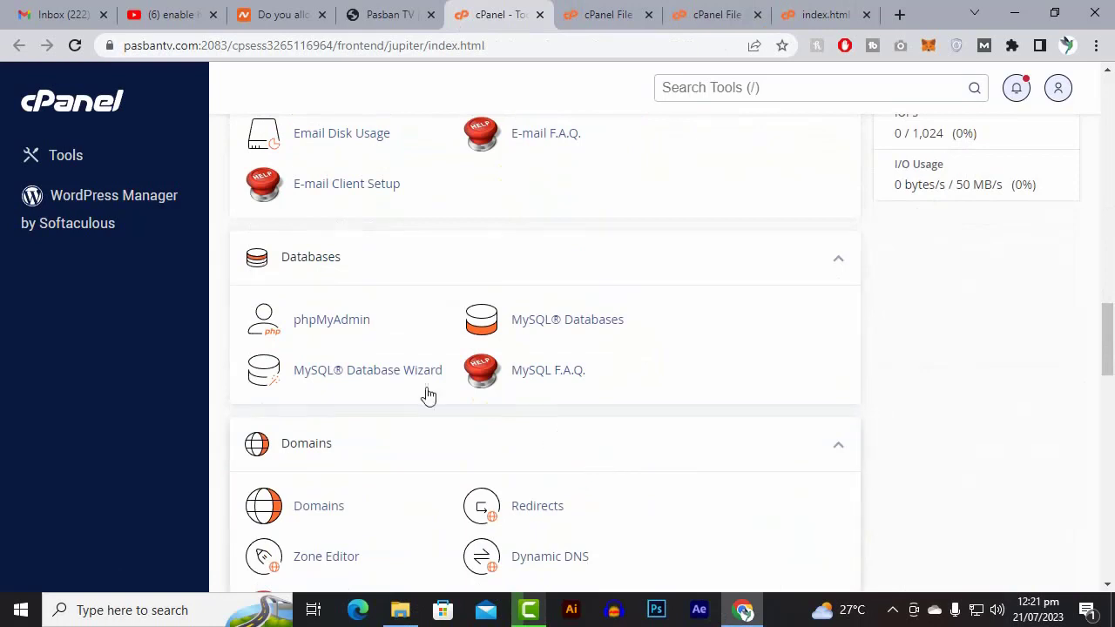
pyautogui.click(572, 337)
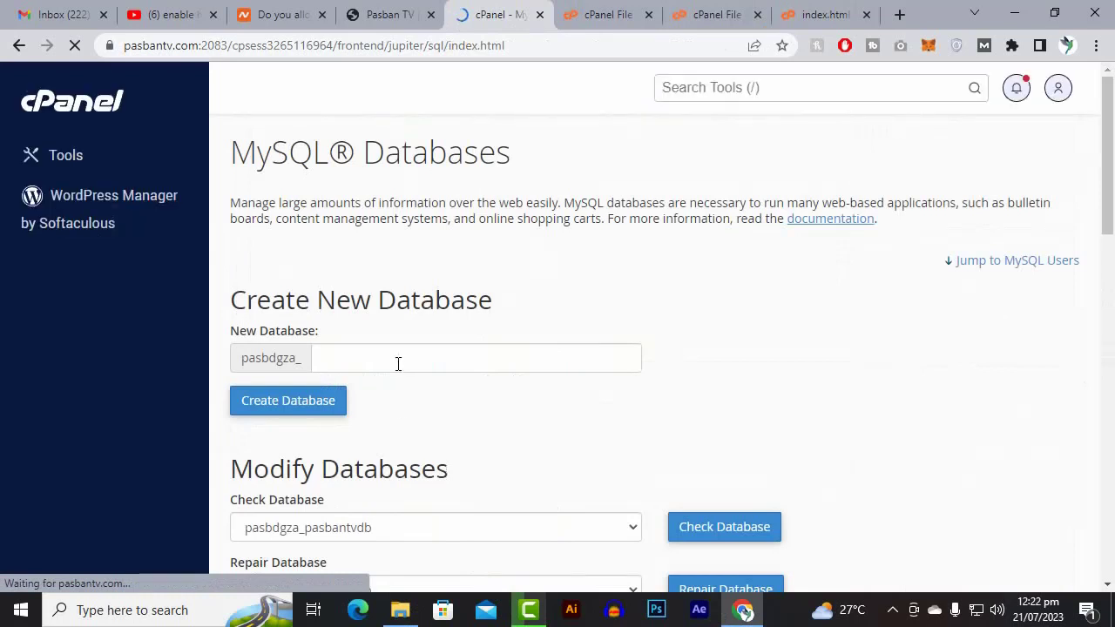
pyautogui.click(398, 363)
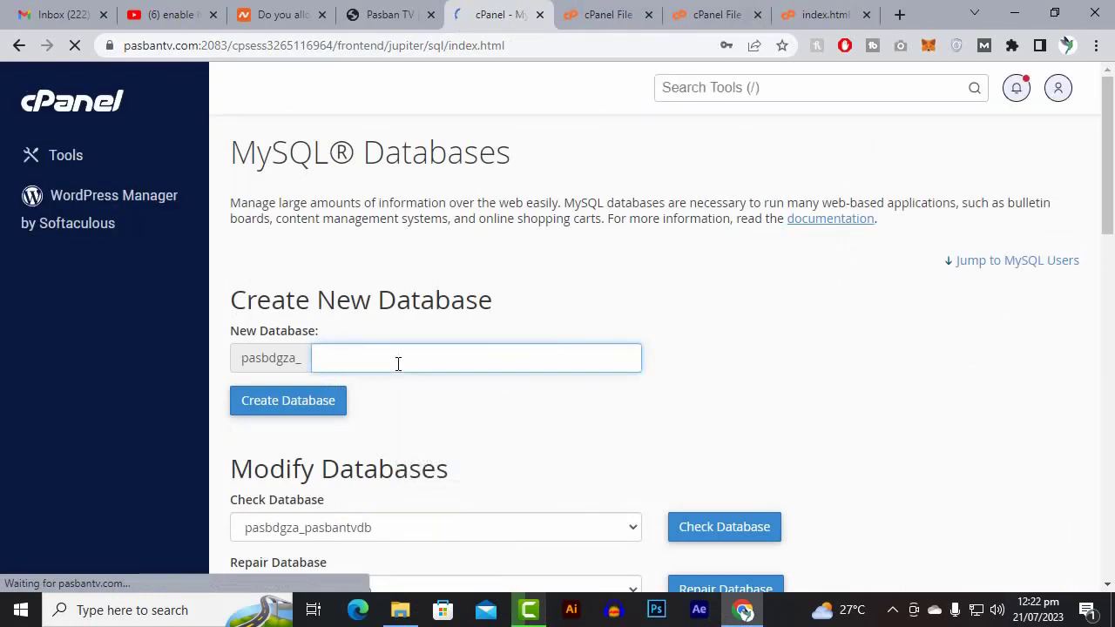
pyautogui.write('directory')
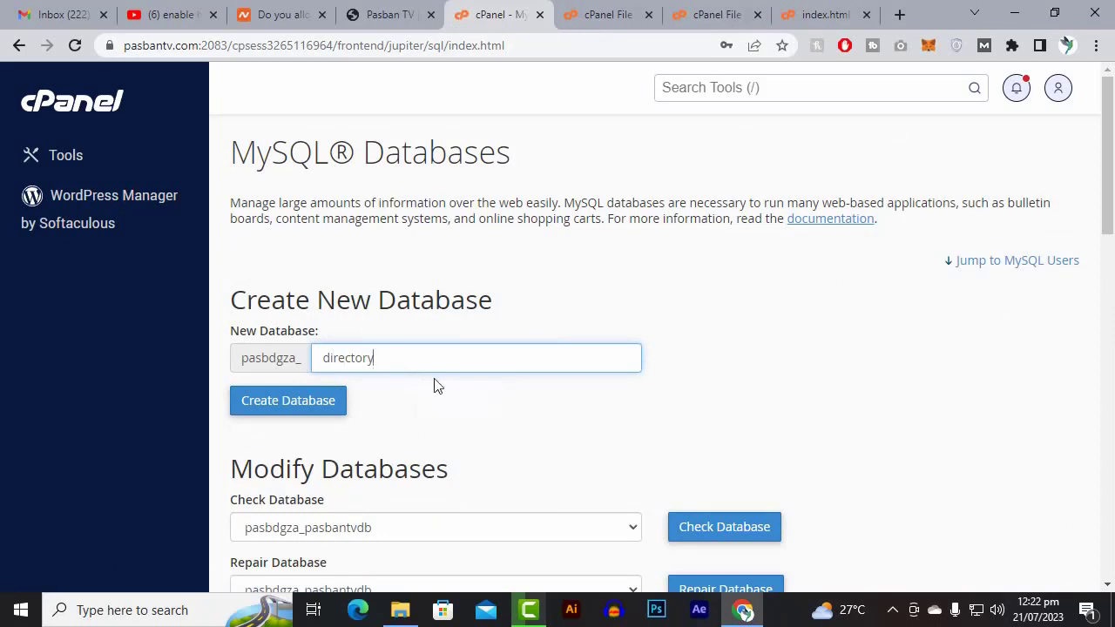
pyautogui.click(322, 412)
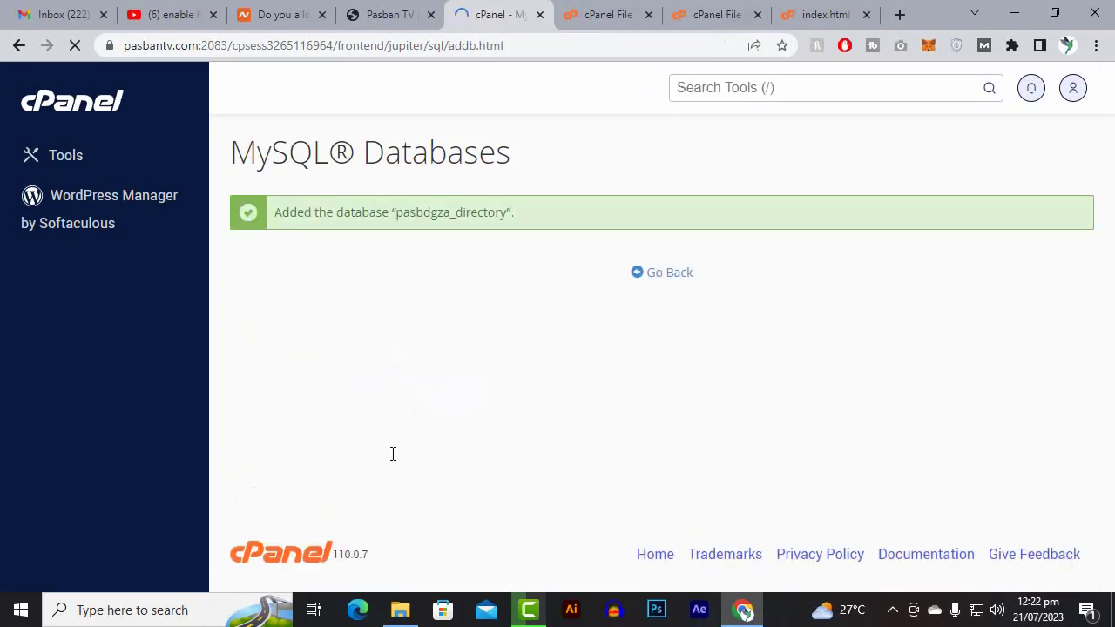
pyautogui.click(661, 273)
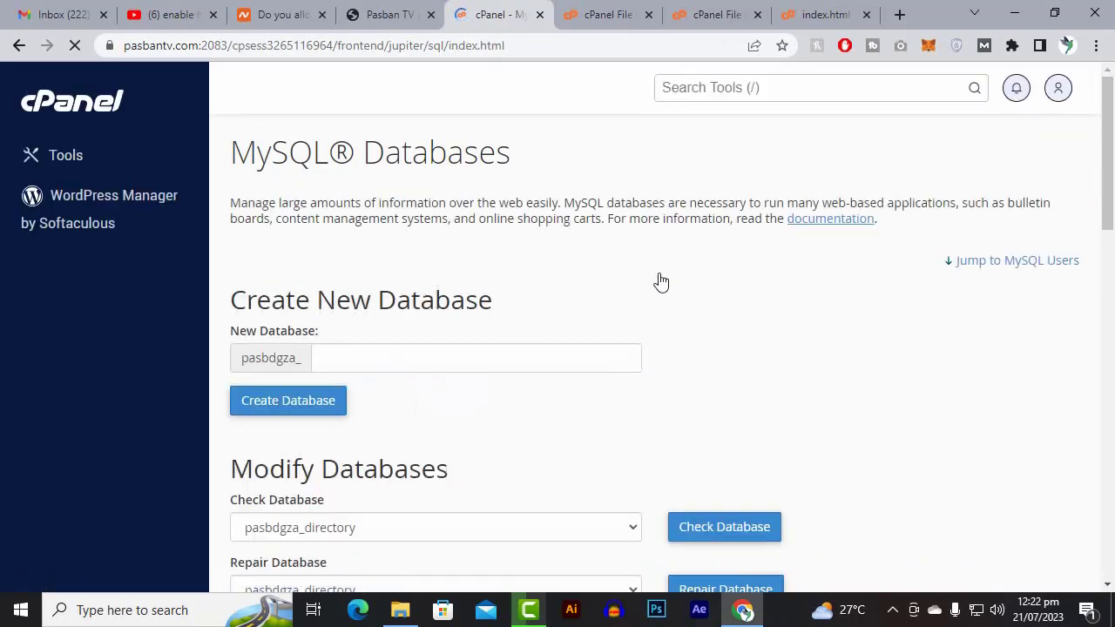
# Add the existing MySQL user to the new directory database
pyautogui.scroll(-3, 659, 280)
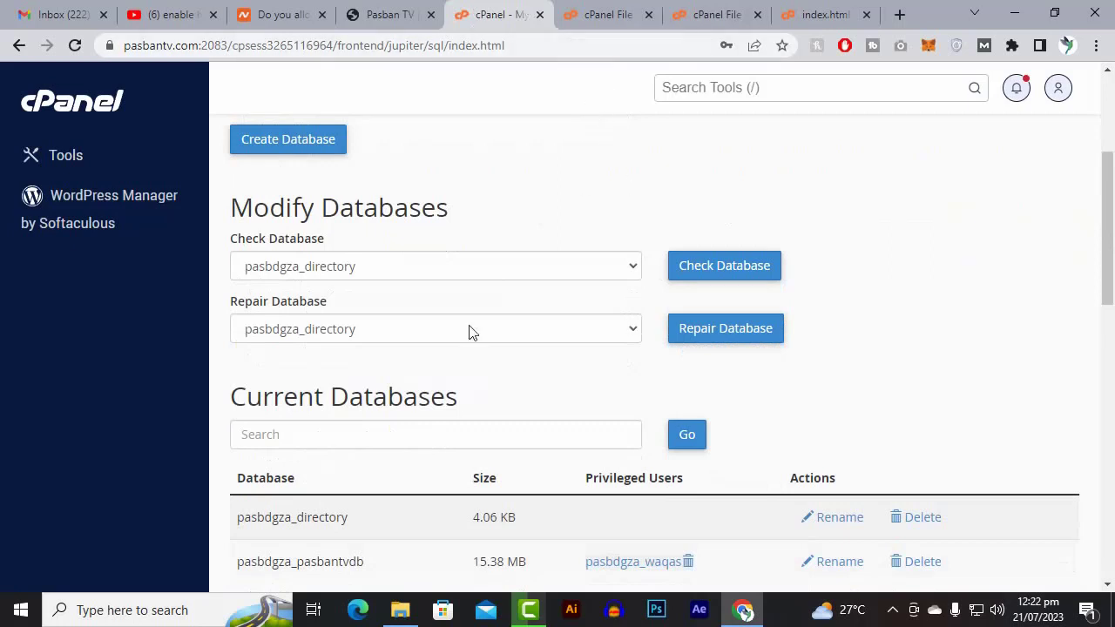
pyautogui.scroll(-2, 470, 348)
pyautogui.scroll(-3, 488, 384)
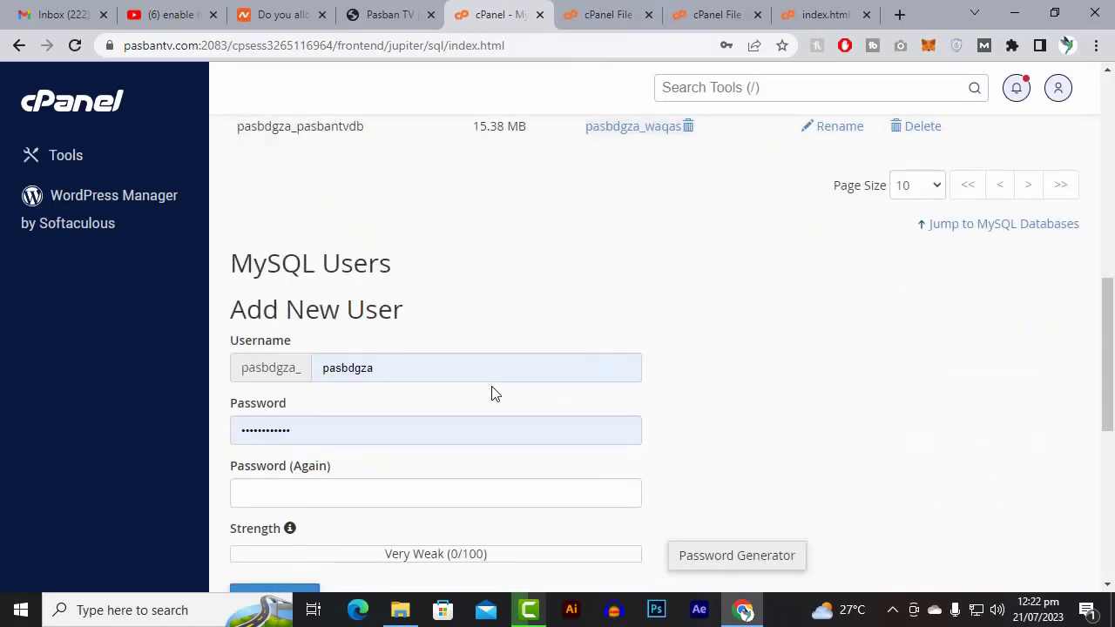
pyautogui.scroll(-2, 610, 427)
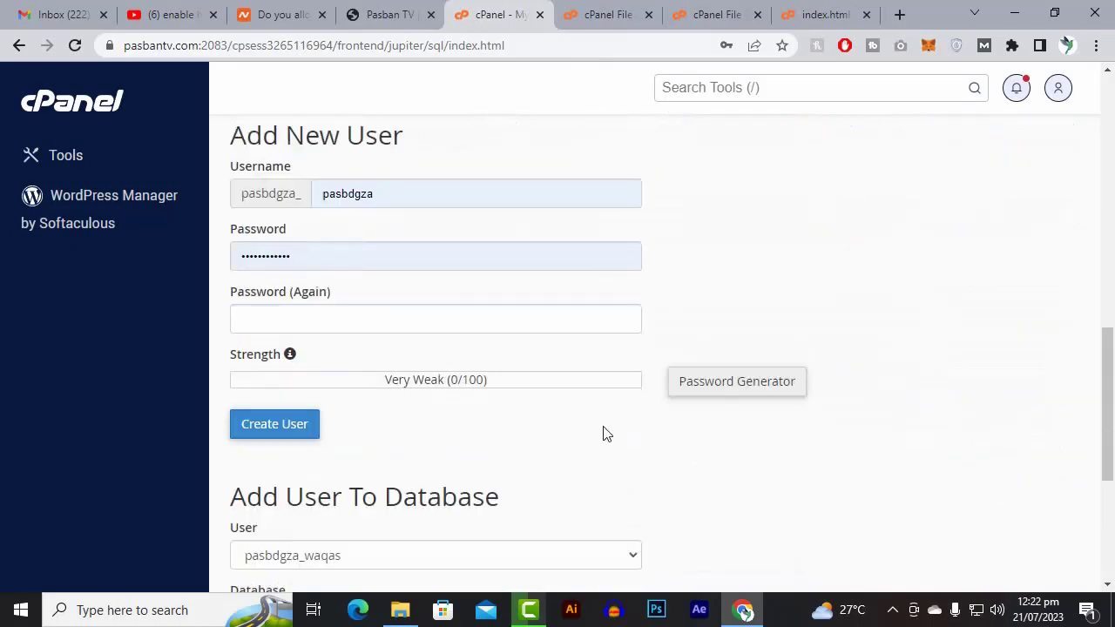
pyautogui.scroll(-3, 514, 388)
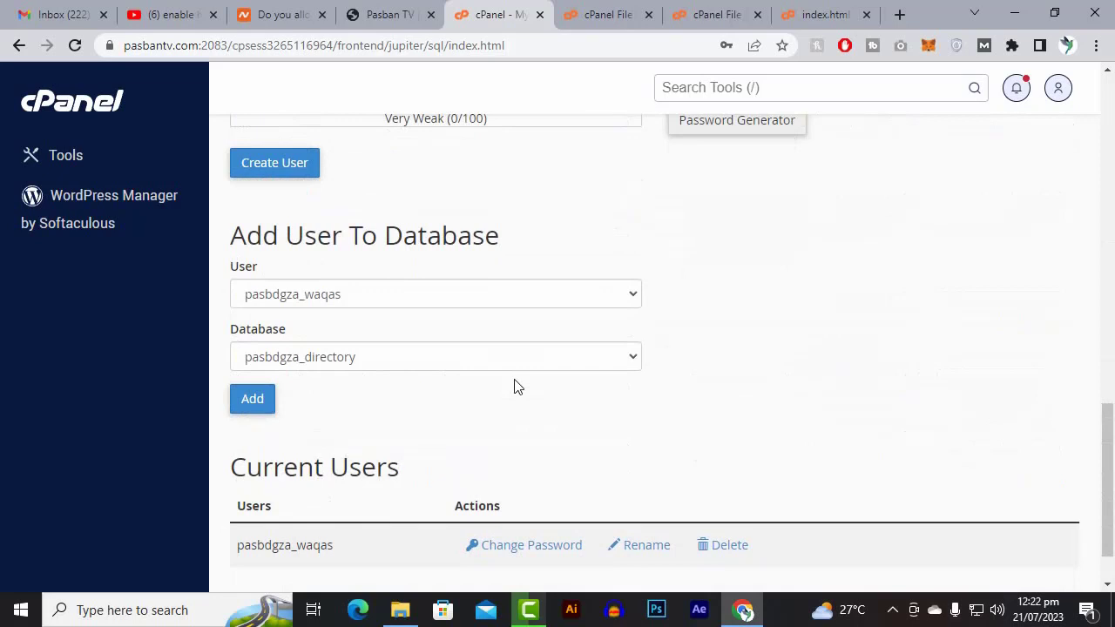
pyautogui.click(356, 295)
pyautogui.click(355, 295)
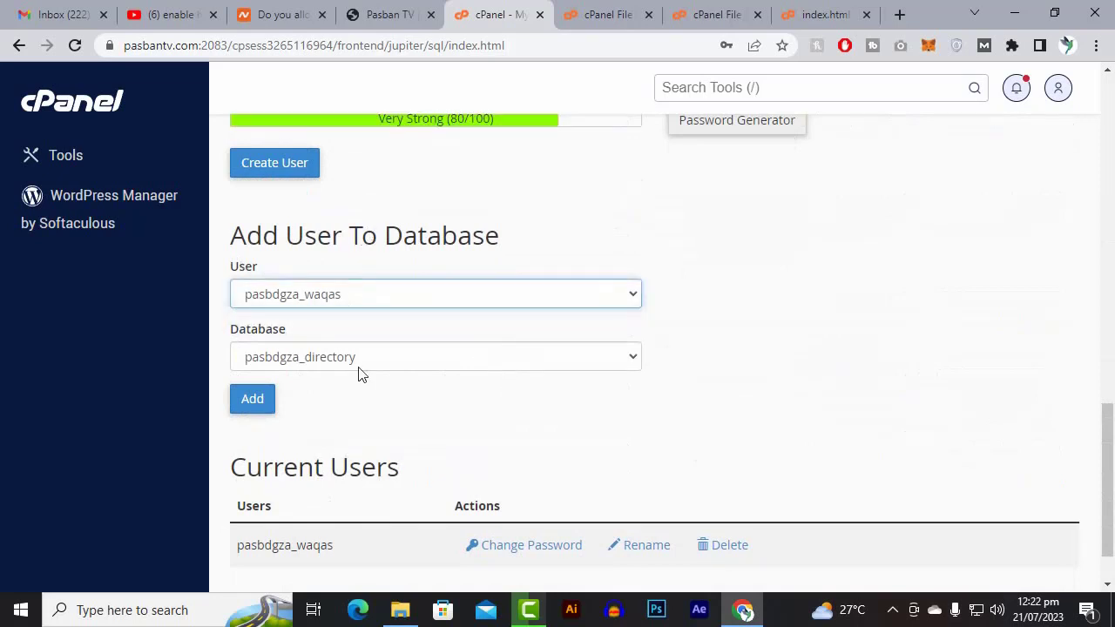
pyautogui.click(387, 365)
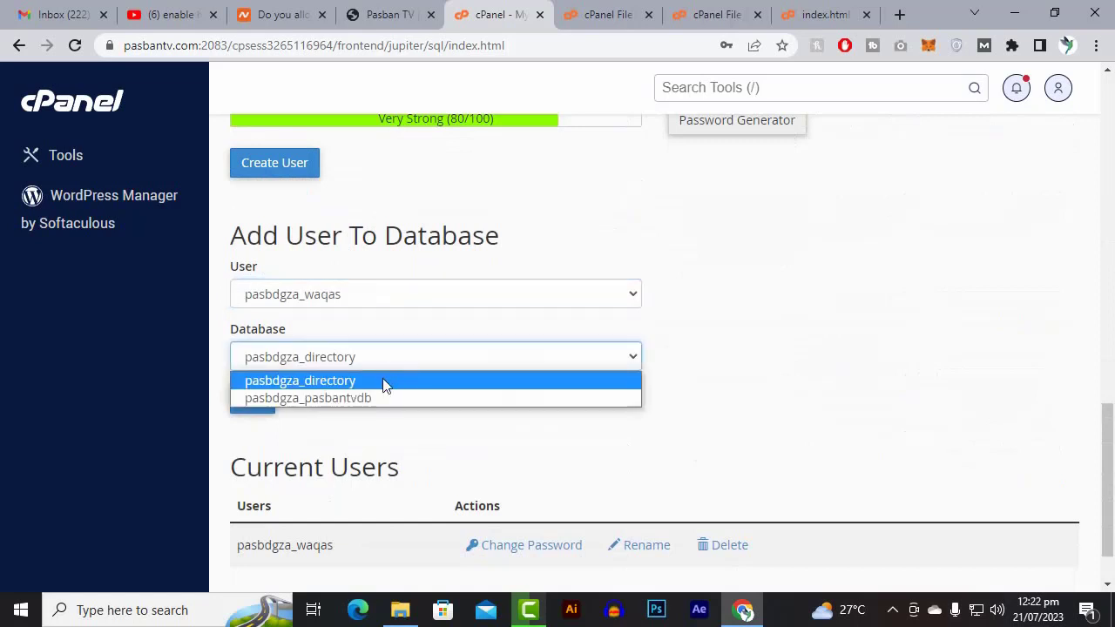
pyautogui.click(384, 377)
pyautogui.click(259, 400)
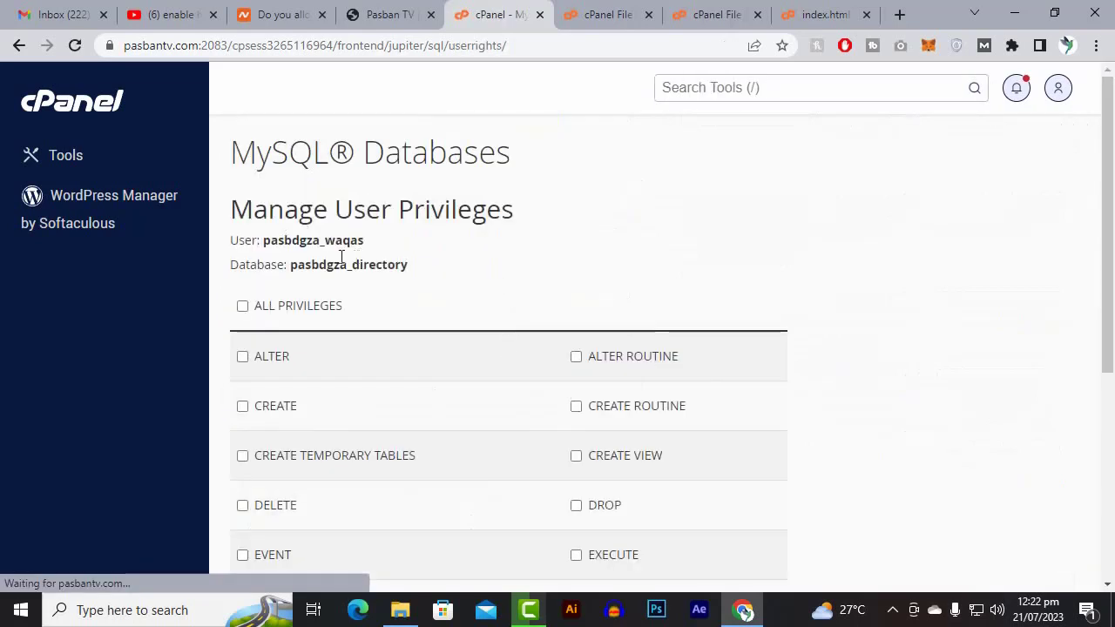
# Grant the user ALL PRIVILEGES on the directory database and save the changes
pyautogui.click(289, 305)
pyautogui.scroll(-5, 455, 296)
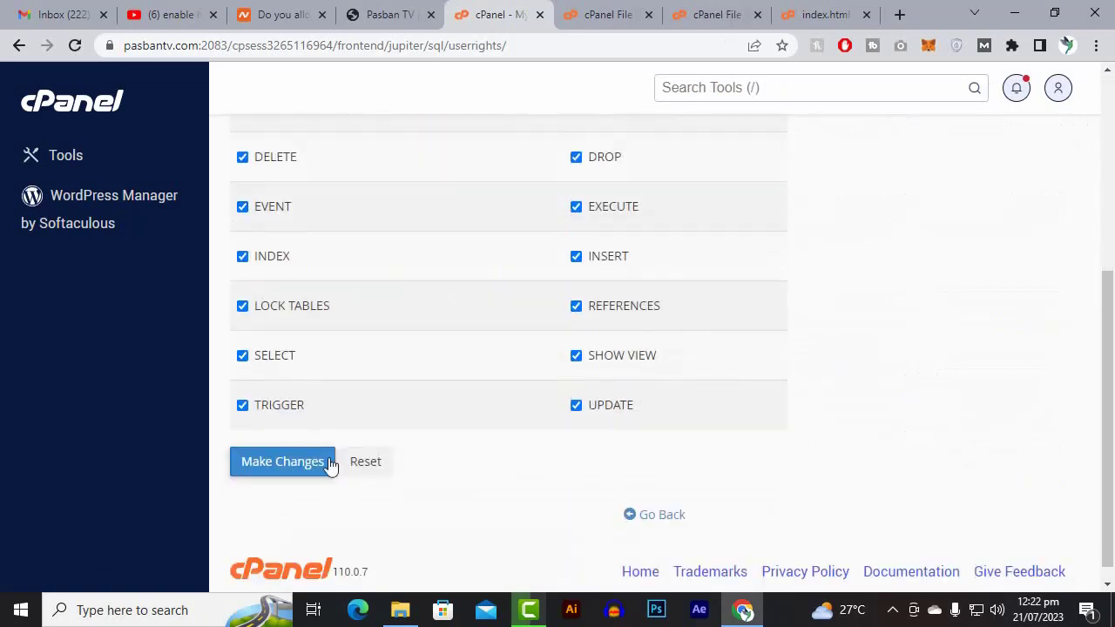
pyautogui.click(329, 464)
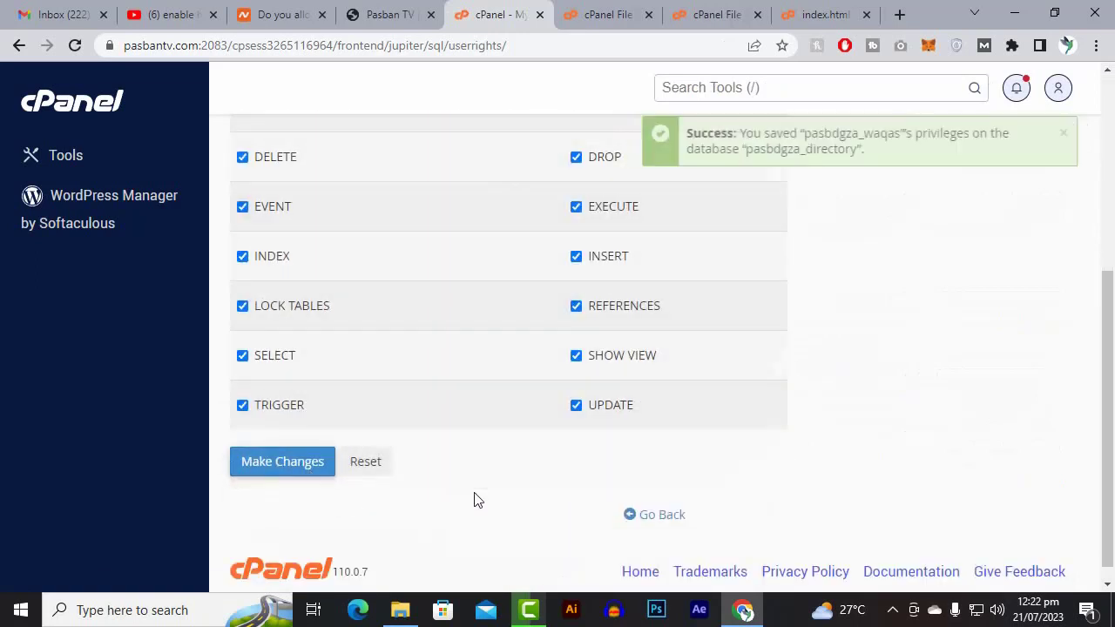
pyautogui.scroll(4, 479, 500)
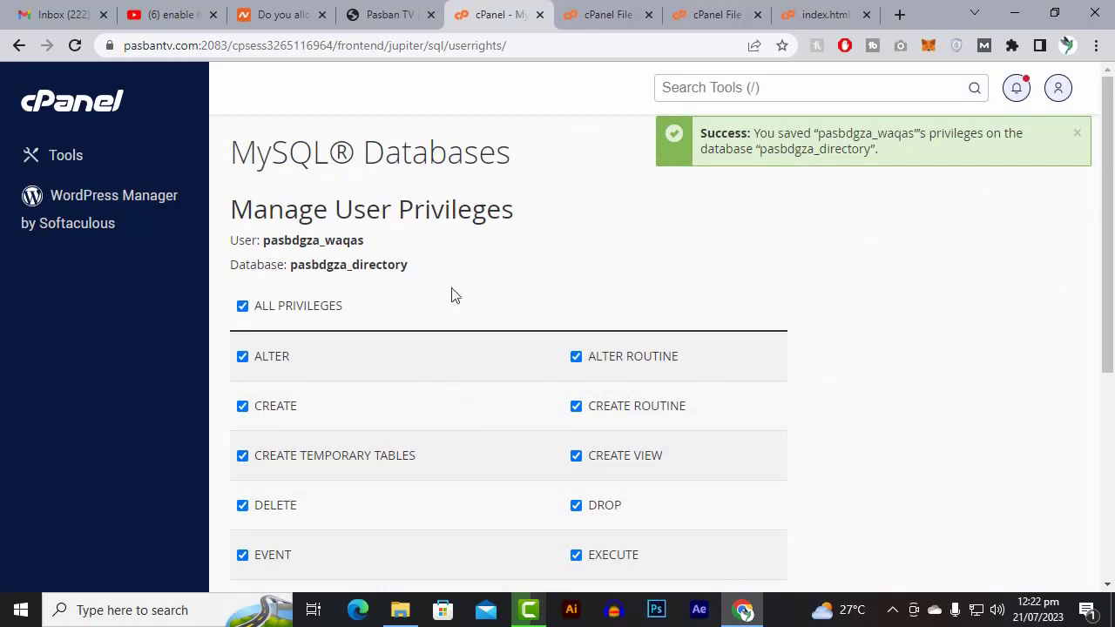
# Check the upload progress of wordpress-6.2.2.zip
pyautogui.click(632, 9)
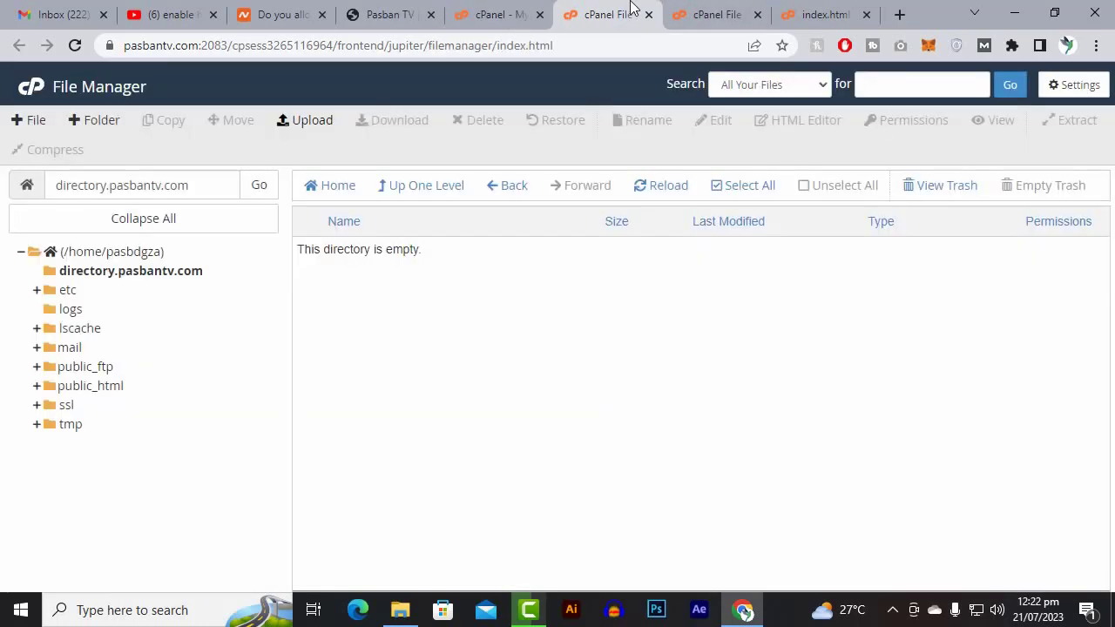
pyautogui.click(707, 13)
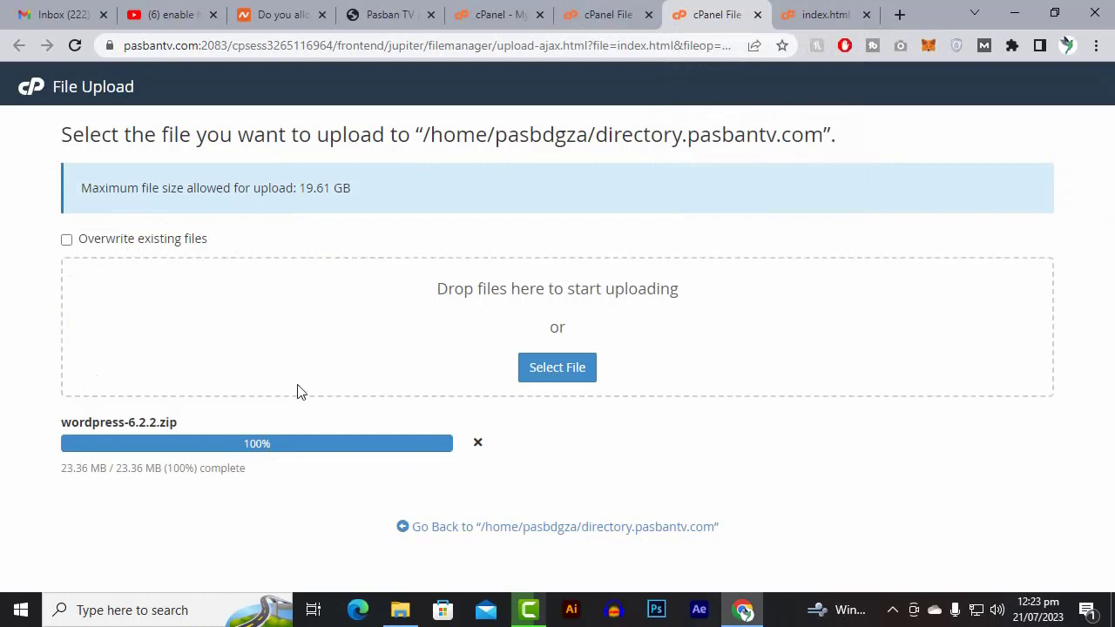
pyautogui.click(892, 610)
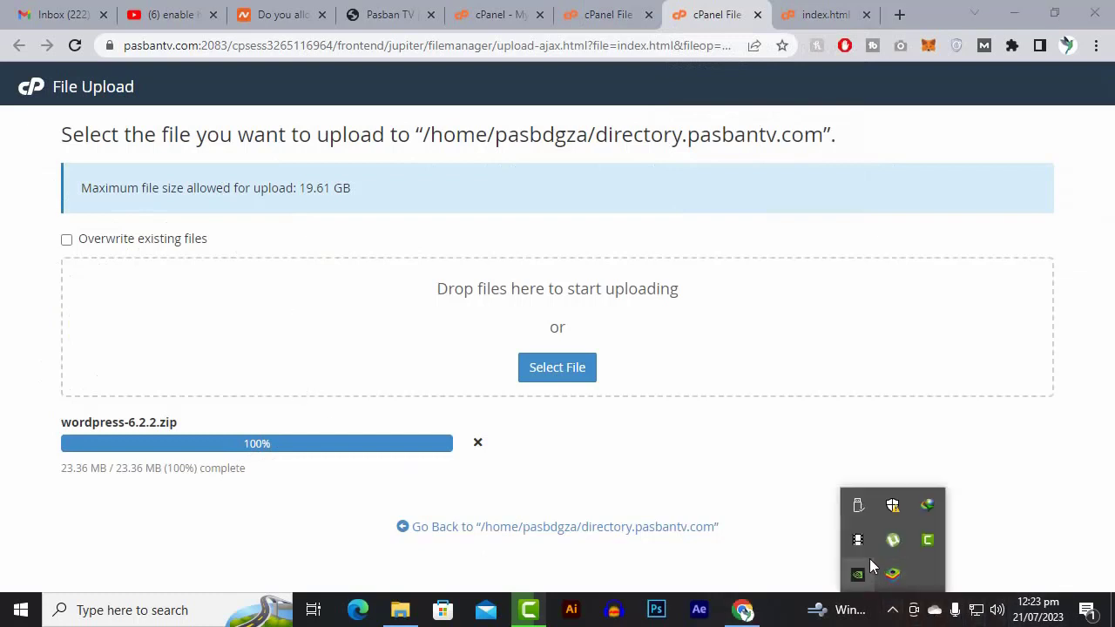
# Reload the directory.pasbantv.com file list and extract wordpress-6.2.2.zip into /directory.pasbantv.com
pyautogui.click(610, 13)
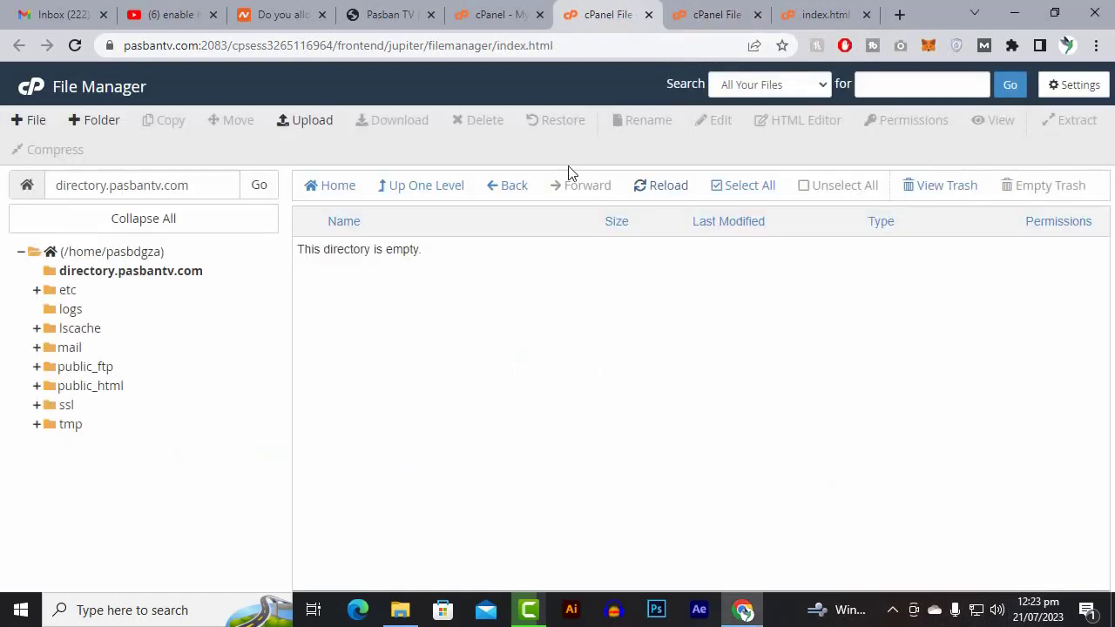
pyautogui.click(681, 188)
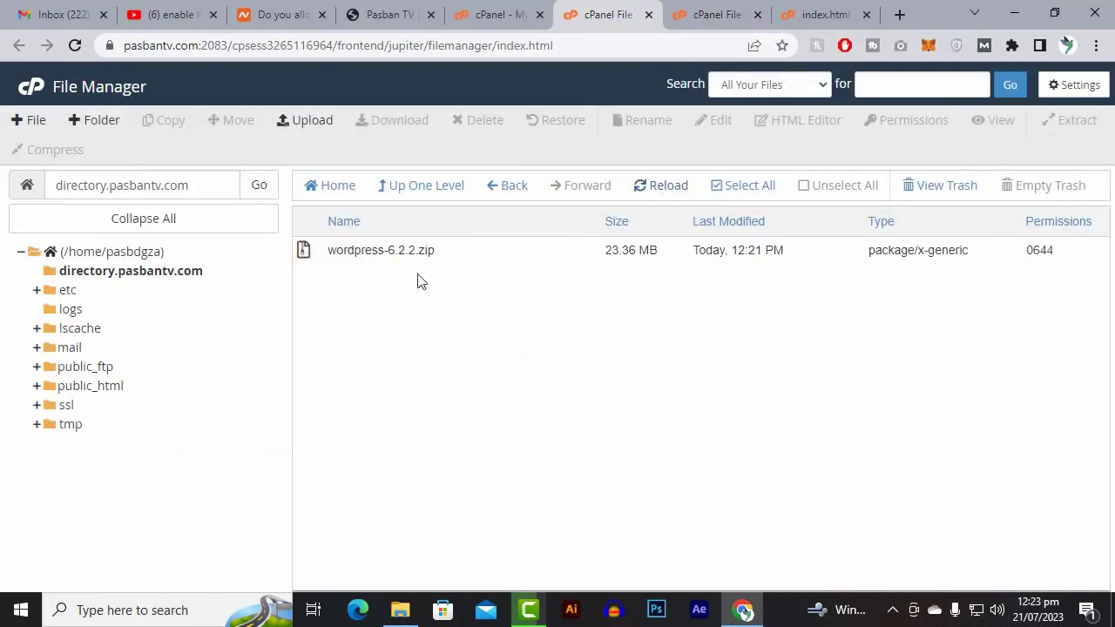
pyautogui.click(426, 251)
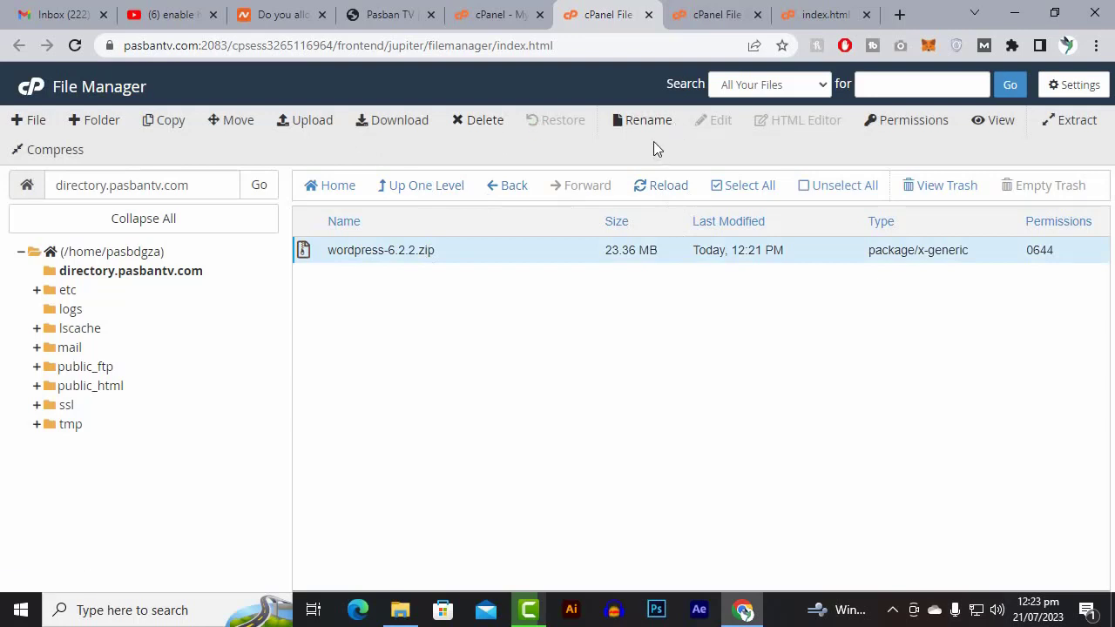
pyautogui.click(1071, 122)
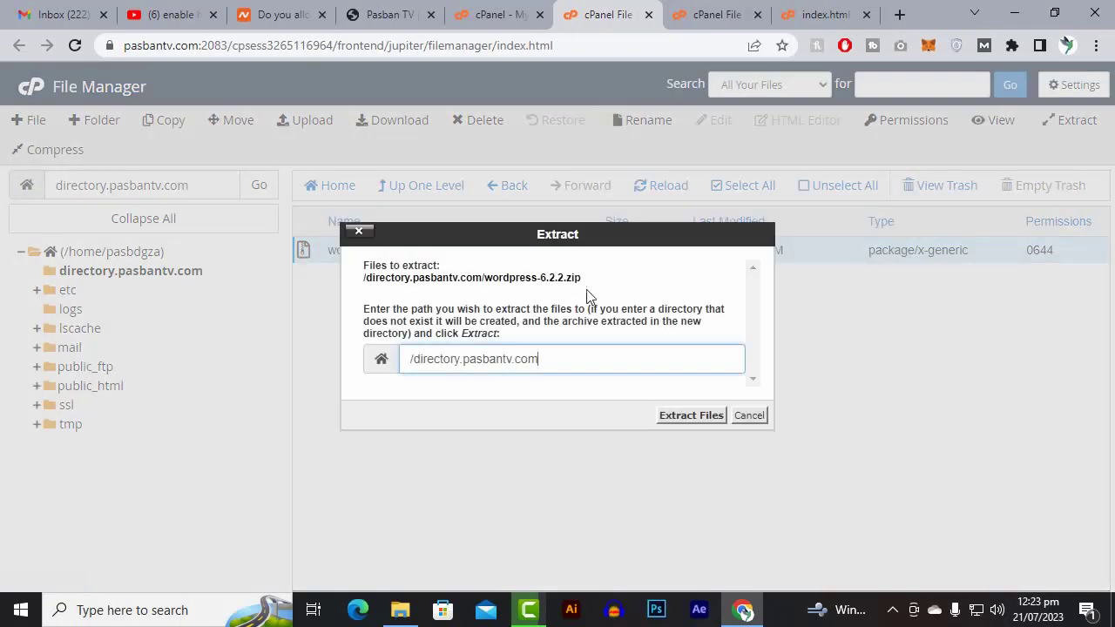
pyautogui.click(685, 415)
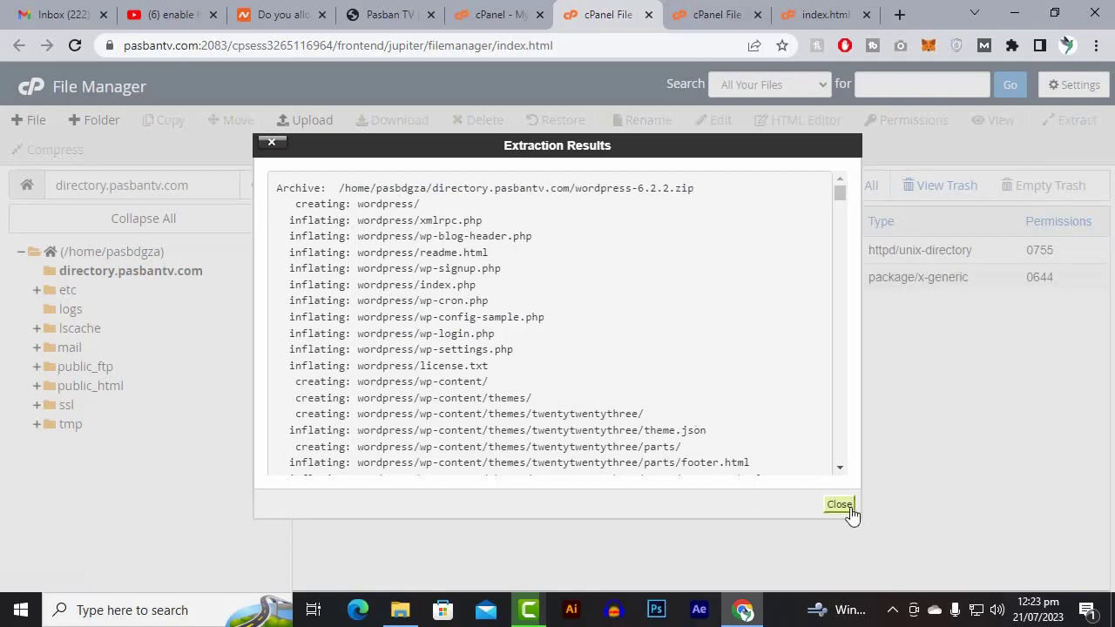
pyautogui.click(839, 504)
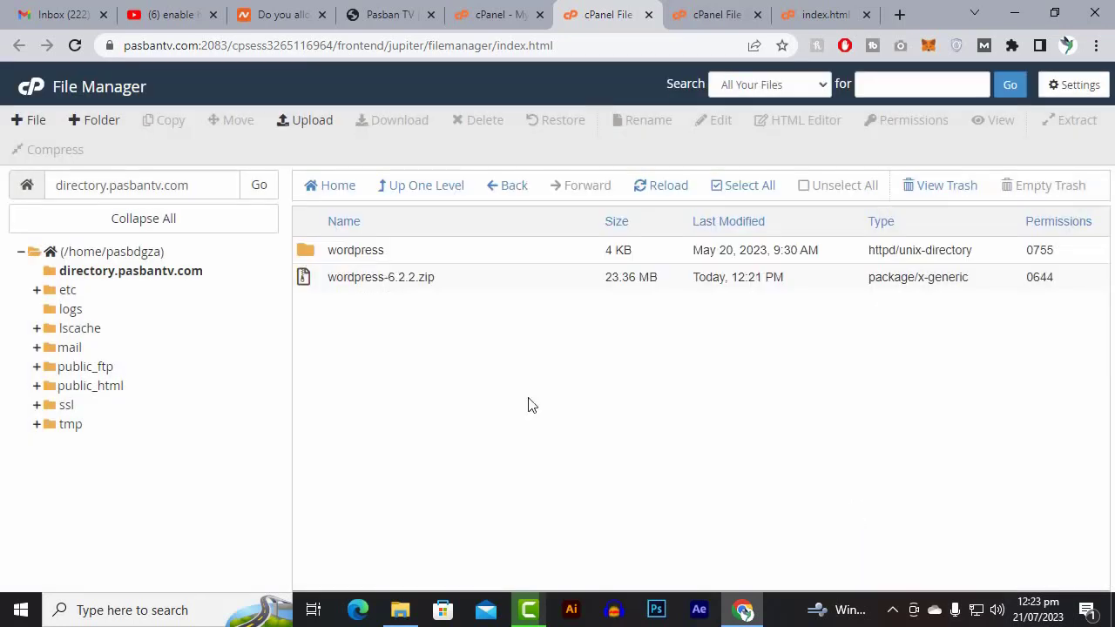
# Move all files from the extracted wordpress folder into /directory.pasbantv.com/ and return to that parent folder
pyautogui.click(414, 254)
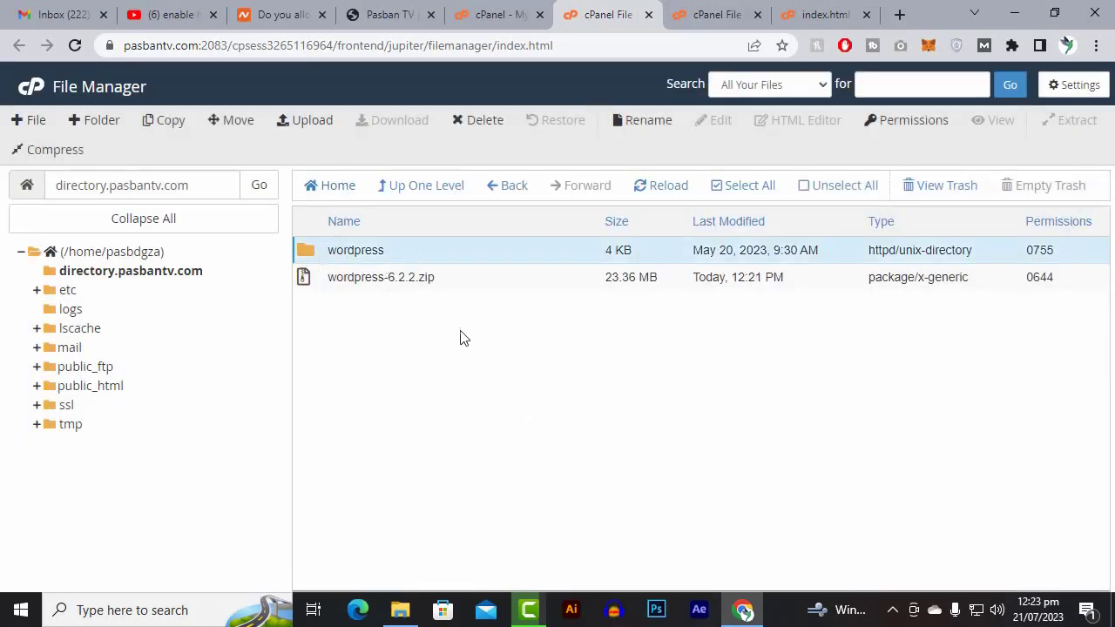
pyautogui.click(425, 259)
pyautogui.doubleClick(421, 254)
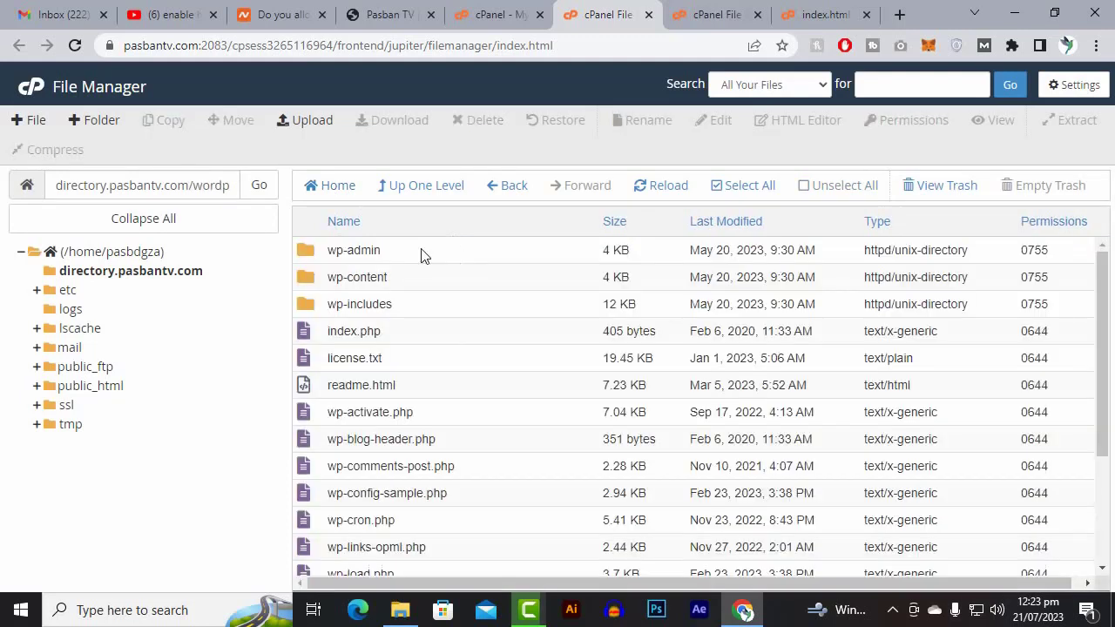
pyautogui.click(735, 186)
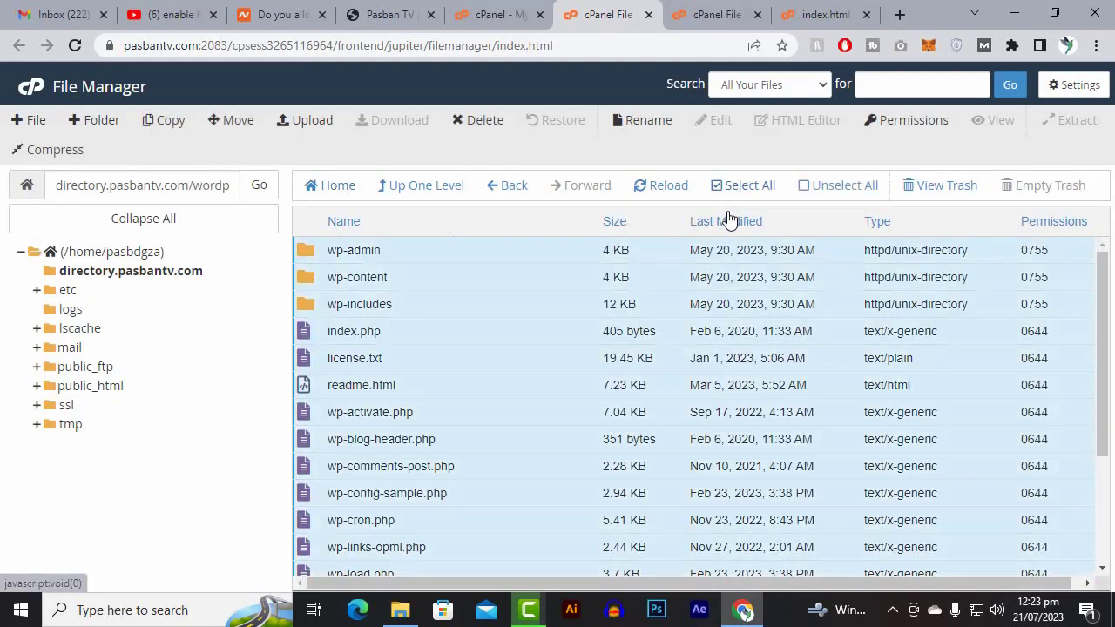
pyautogui.click(230, 124)
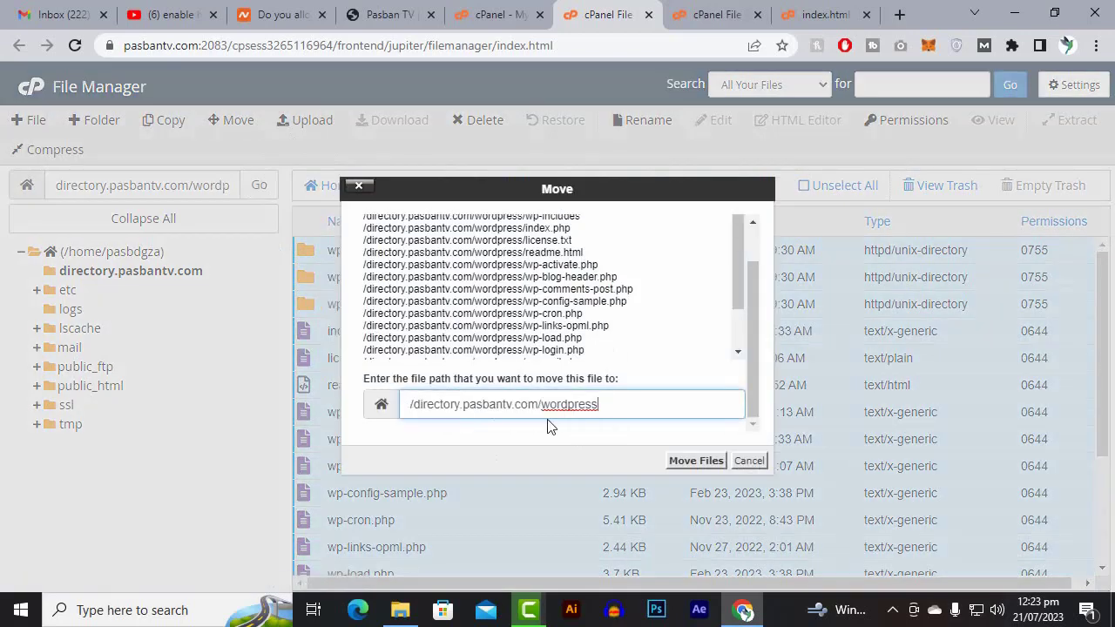
pyautogui.moveTo(542, 411); pyautogui.dragTo(672, 414)
pyautogui.press('BackSpace')
pyautogui.click(696, 460)
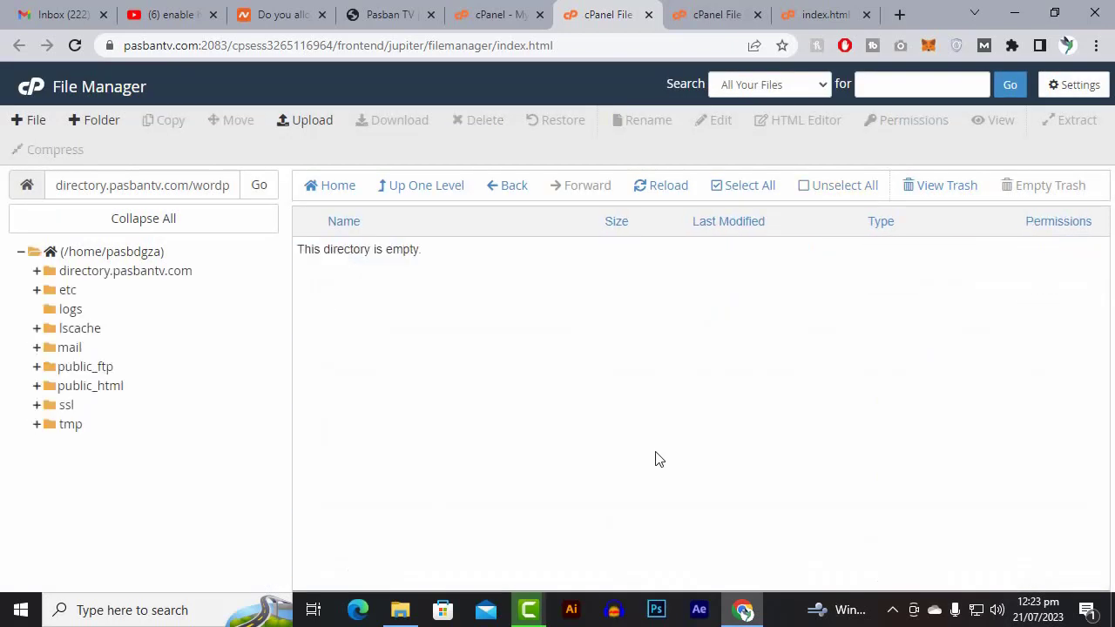
pyautogui.click(412, 185)
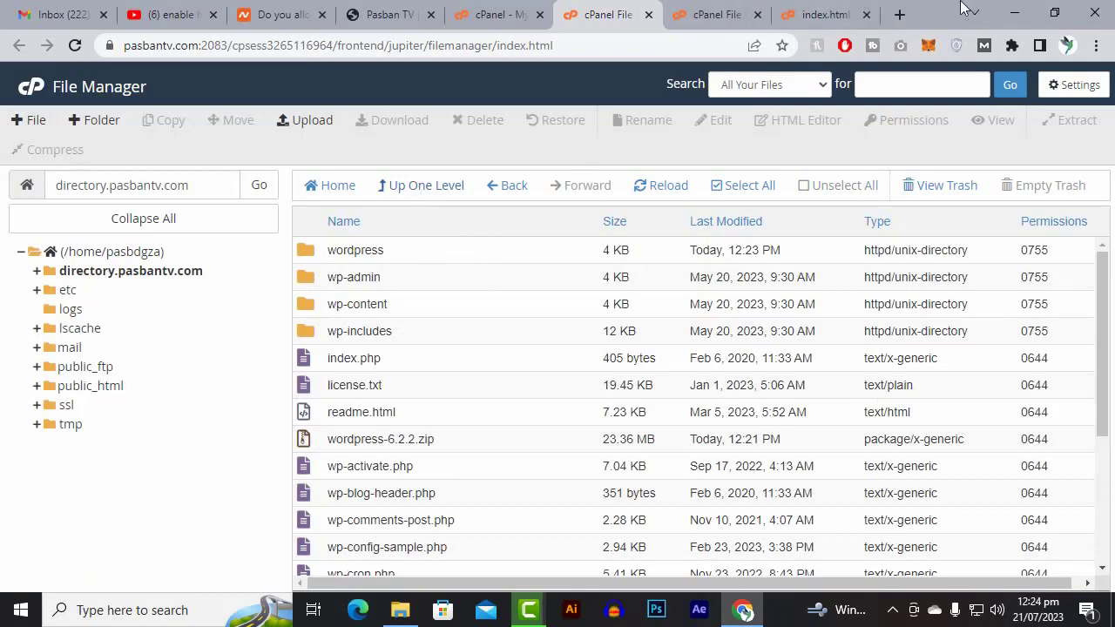
# Load directory.pasbantv.com in a new browser tab and continue the WordPress setup in English (United States) to the database connection form
pyautogui.click(897, 15)
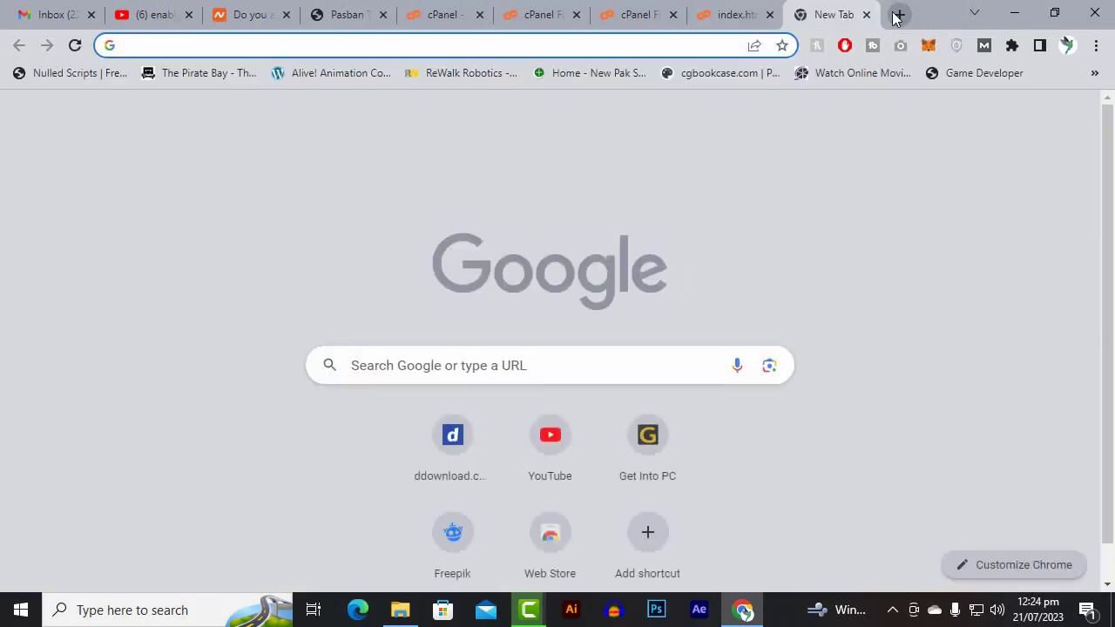
pyautogui.write('dire')
pyautogui.press('Return')
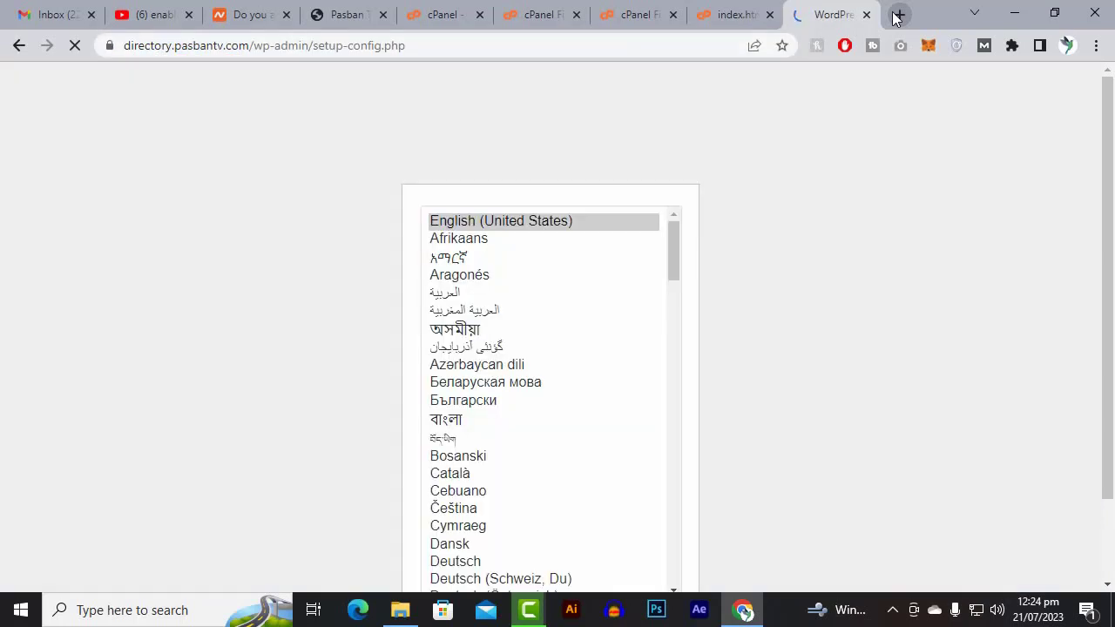
pyautogui.scroll(-1, 754, 254)
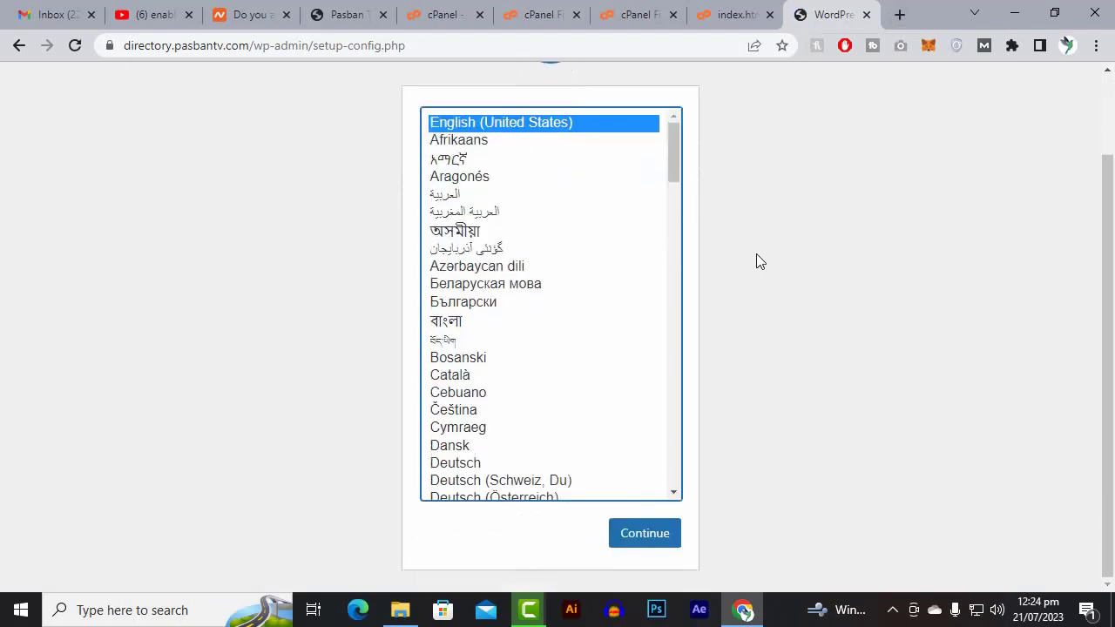
pyautogui.click(643, 530)
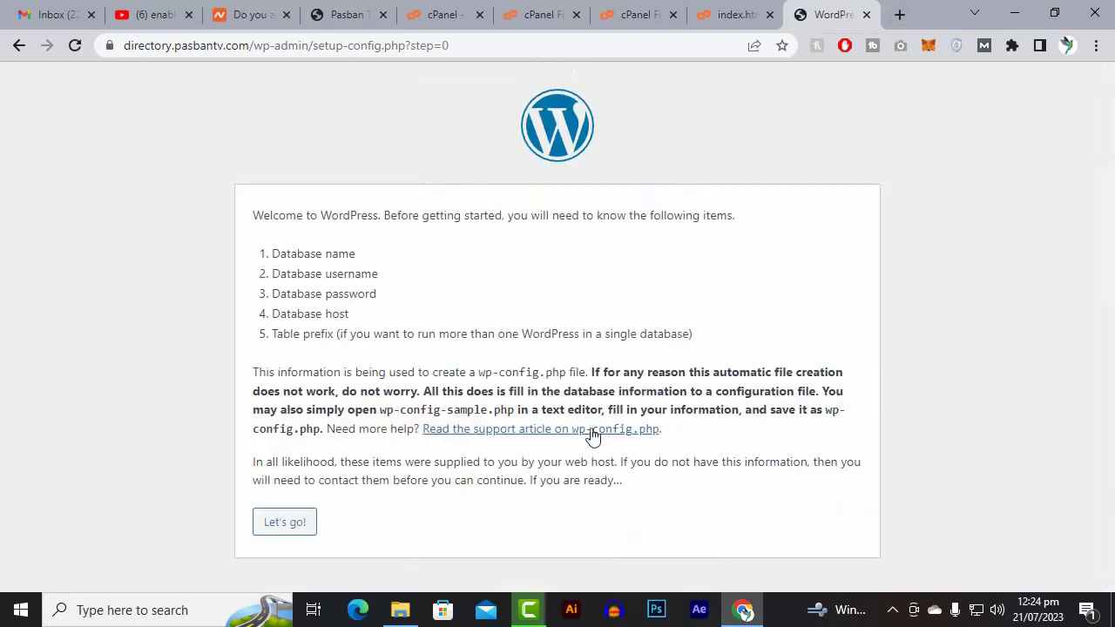
pyautogui.click(280, 523)
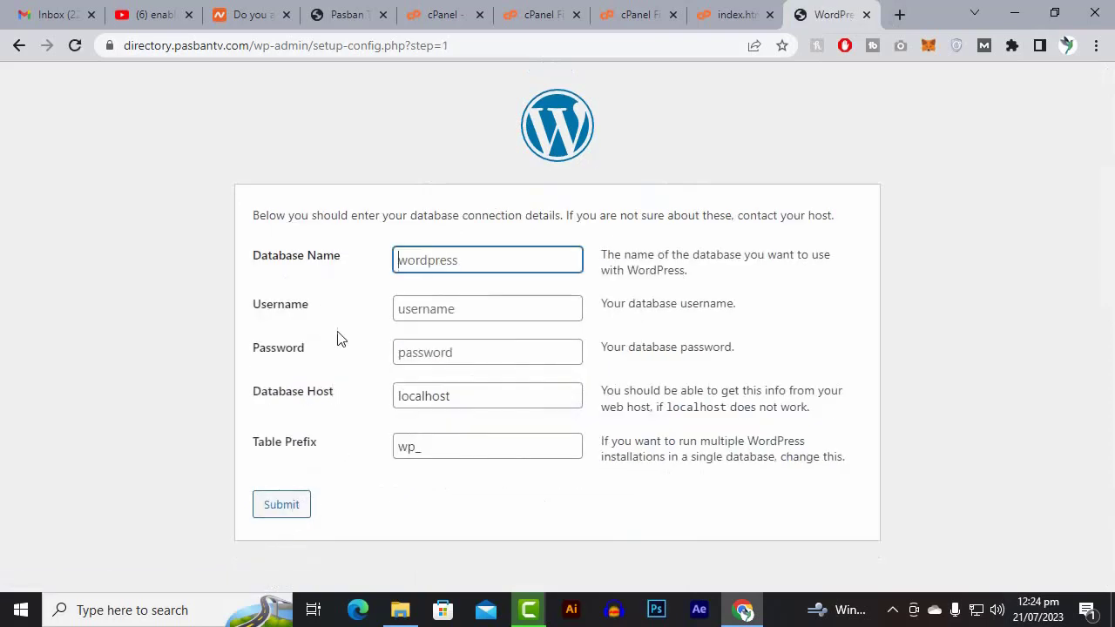
# Copy the database name pasbdgza_directory from cPanel's MySQL user privileges page
pyautogui.click(614, 9)
pyautogui.click(544, 10)
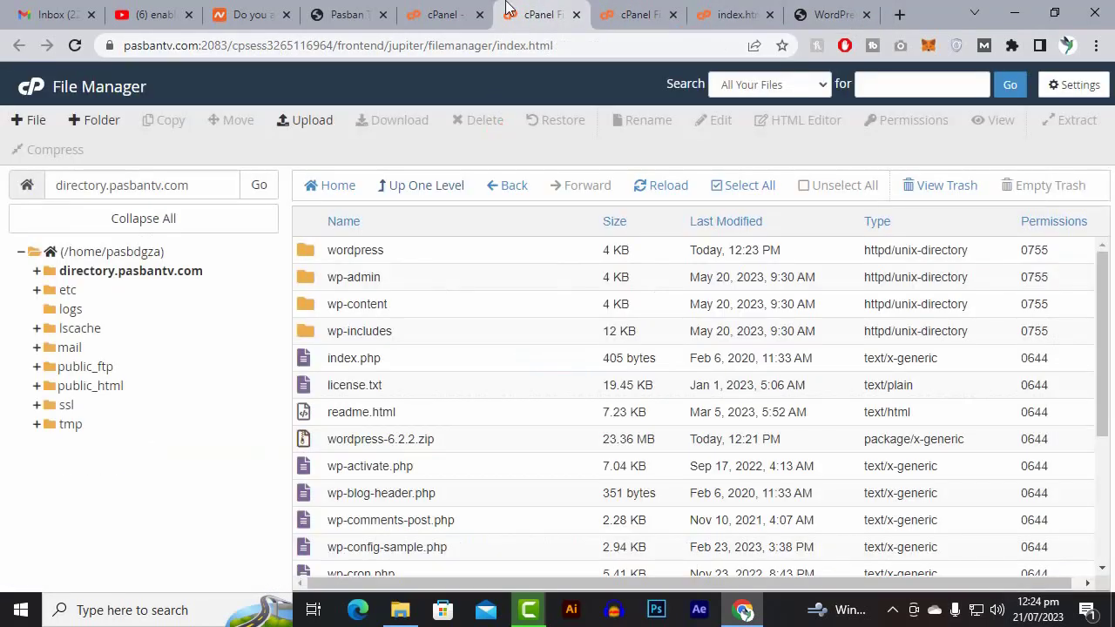
pyautogui.click(461, 9)
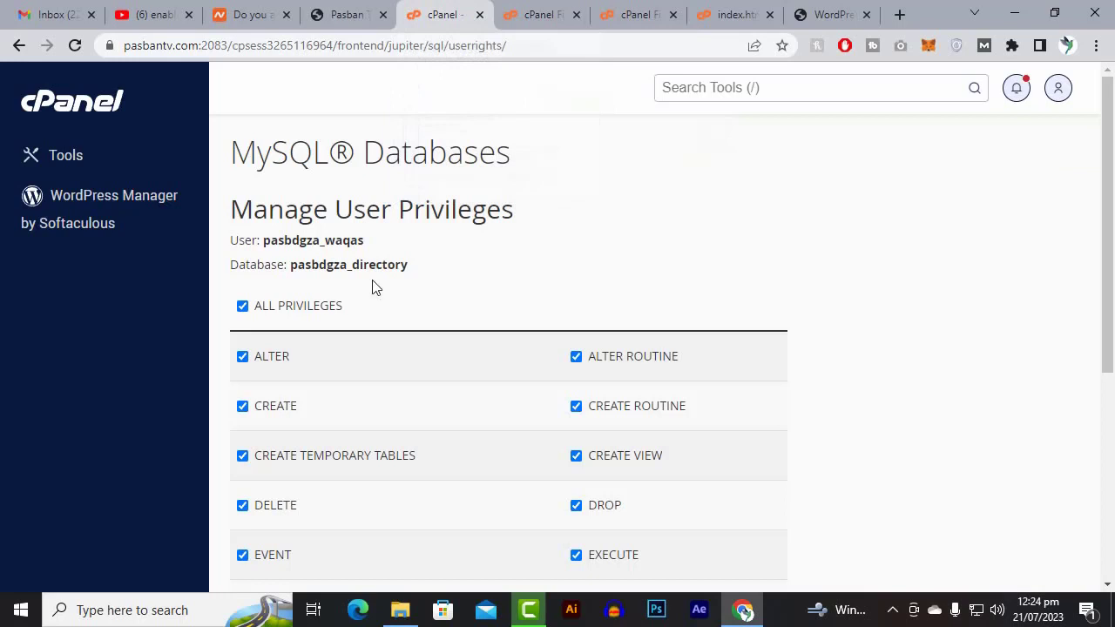
pyautogui.moveTo(408, 265); pyautogui.dragTo(294, 268)
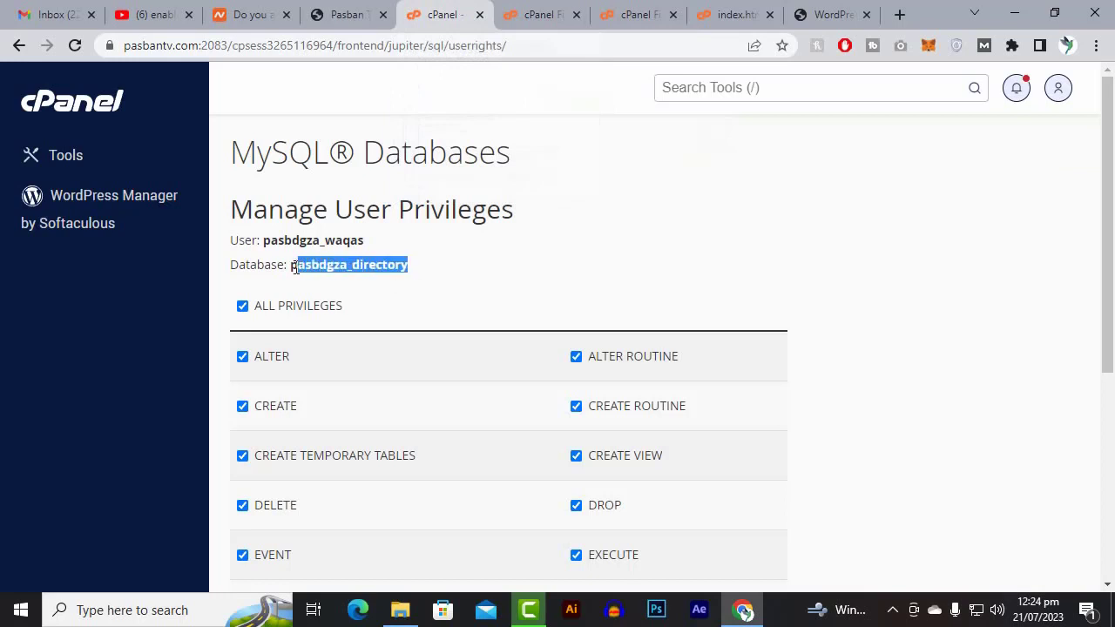
pyautogui.rightClick(316, 269)
pyautogui.click(361, 284)
# Paste pasbdgza_directory as the Database Name in the WordPress connection form
pyautogui.click(814, 14)
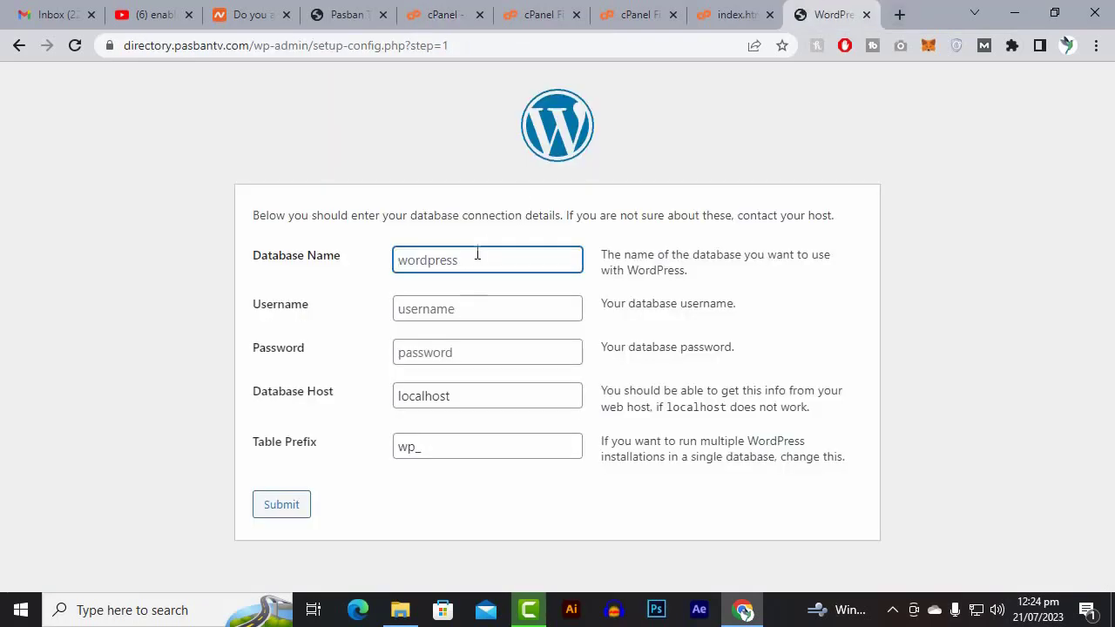
pyautogui.rightClick(477, 257)
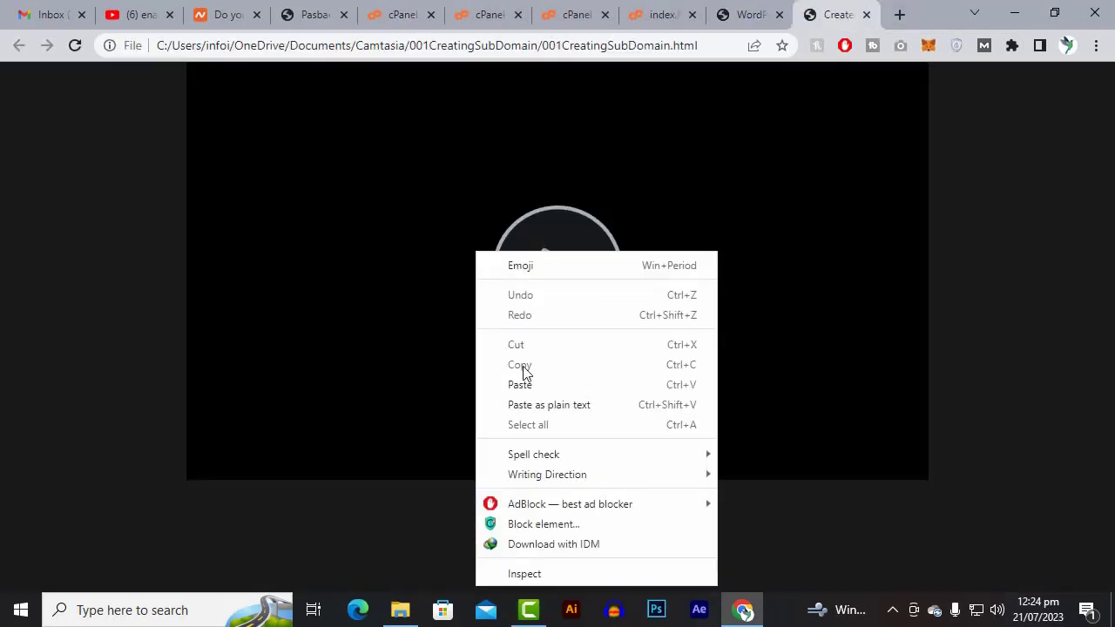
pyautogui.click(769, 14)
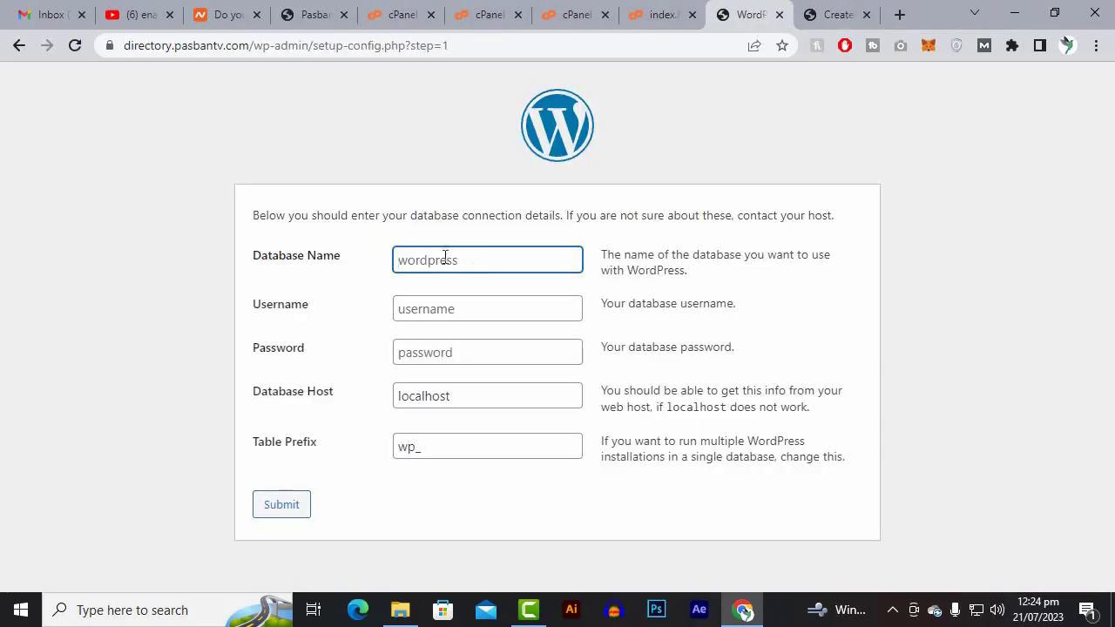
pyautogui.rightClick(448, 261)
pyautogui.click(481, 389)
# Enter the MySQL username assigned to the directory database as the connection Username
pyautogui.click(469, 314)
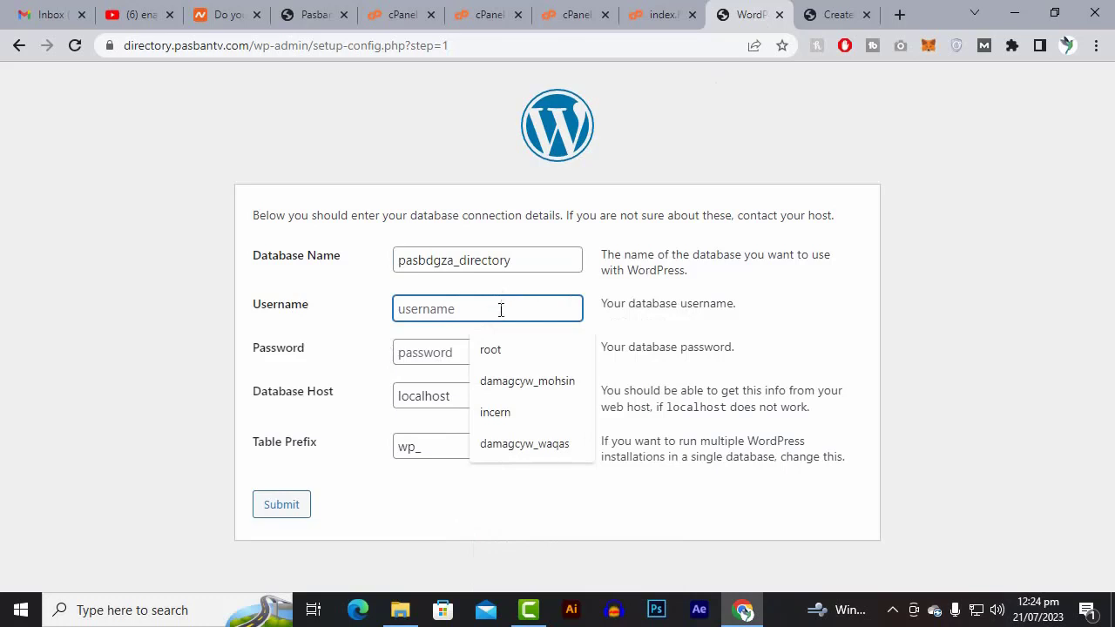
pyautogui.rightClick(500, 310)
pyautogui.click(515, 391)
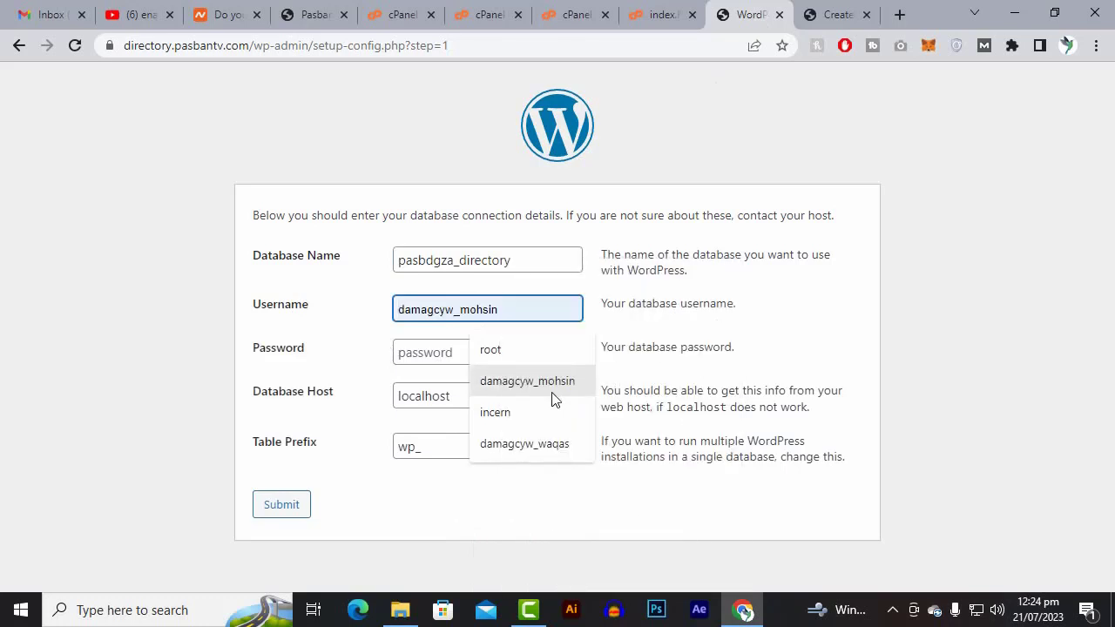
pyautogui.hotkey('ctrl', 'v')
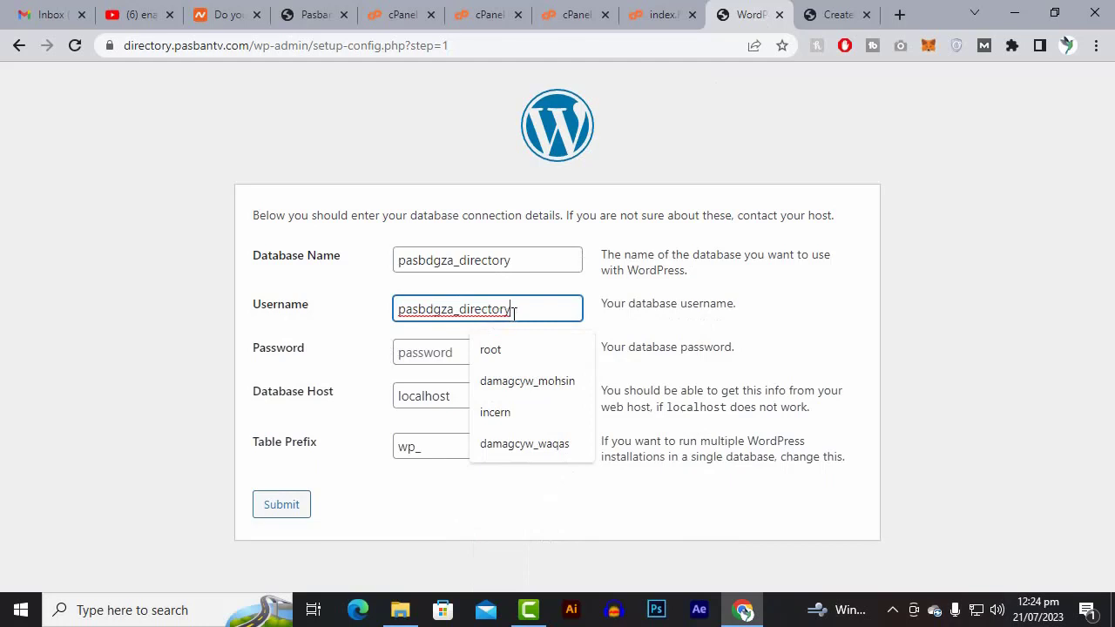
pyautogui.moveTo(514, 311); pyautogui.dragTo(466, 309)
pyautogui.write('waqas')
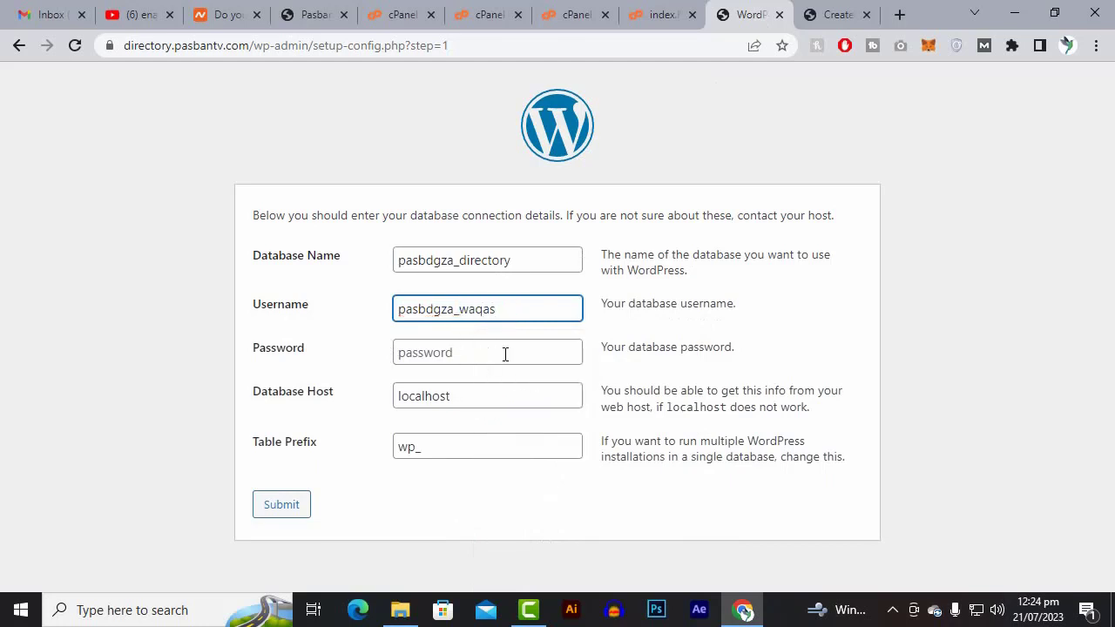
# Try to enter the database password in the connection details
pyautogui.click(505, 353)
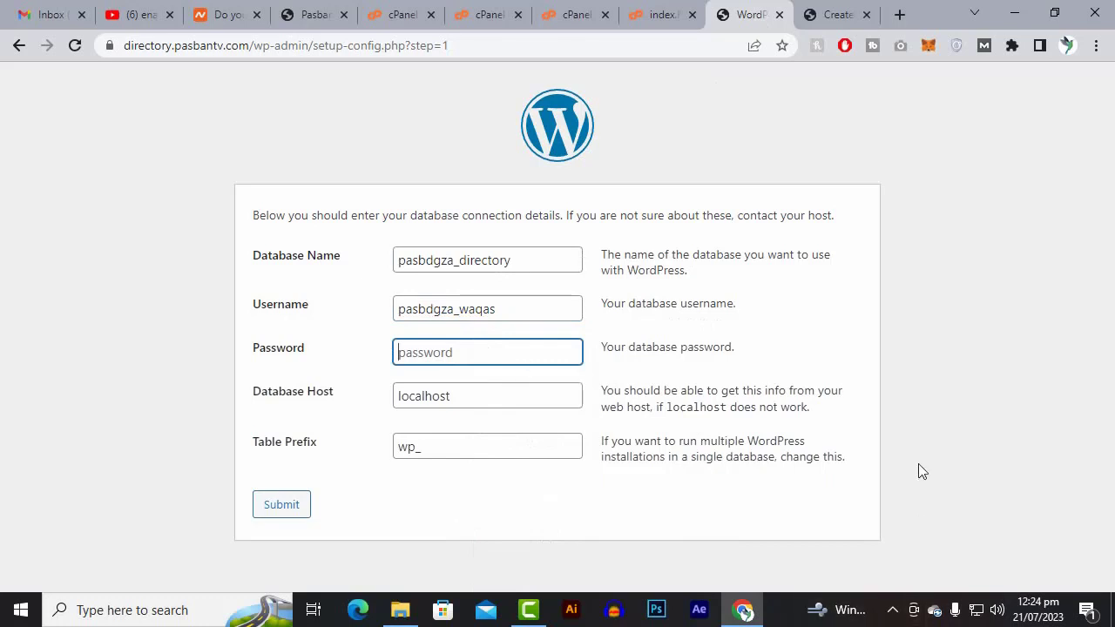
pyautogui.write('ki')
pyautogui.press('BackSpace')
pyautogui.press('BackSpace')
pyautogui.click(892, 610)
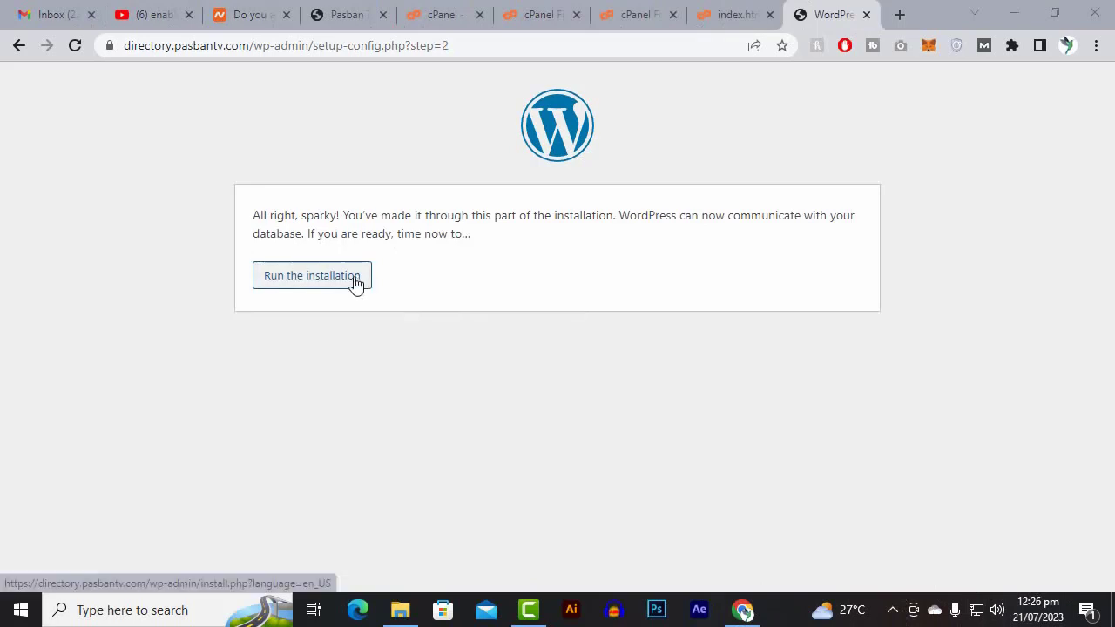
# Run the WordPress installation and set the Site Title to Business Directory
pyautogui.click(355, 283)
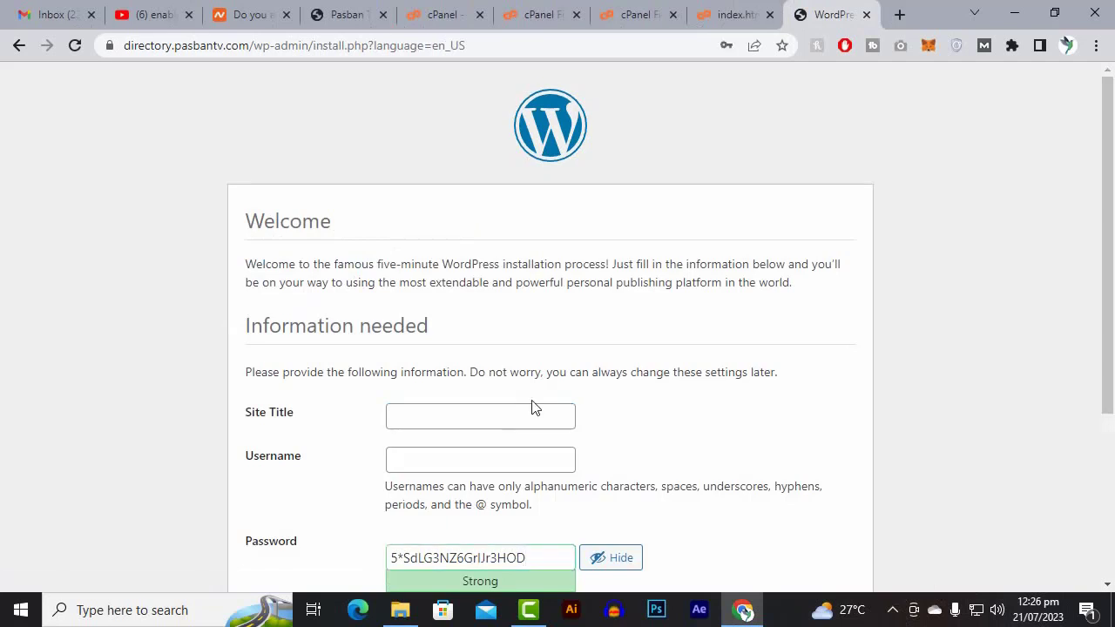
pyautogui.click(519, 417)
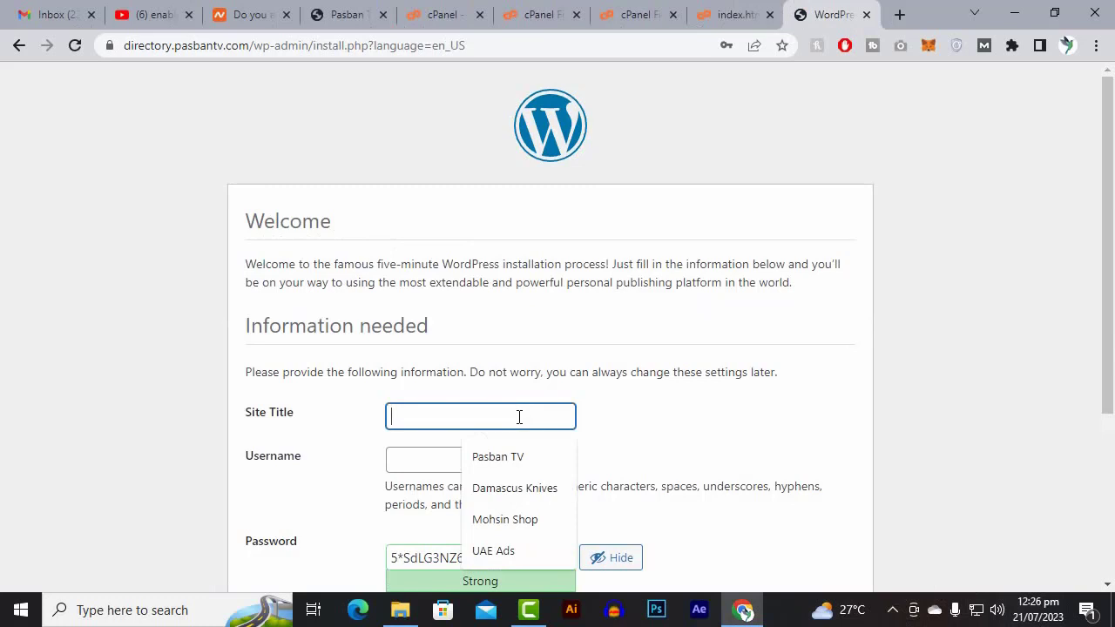
pyautogui.write('Bu')
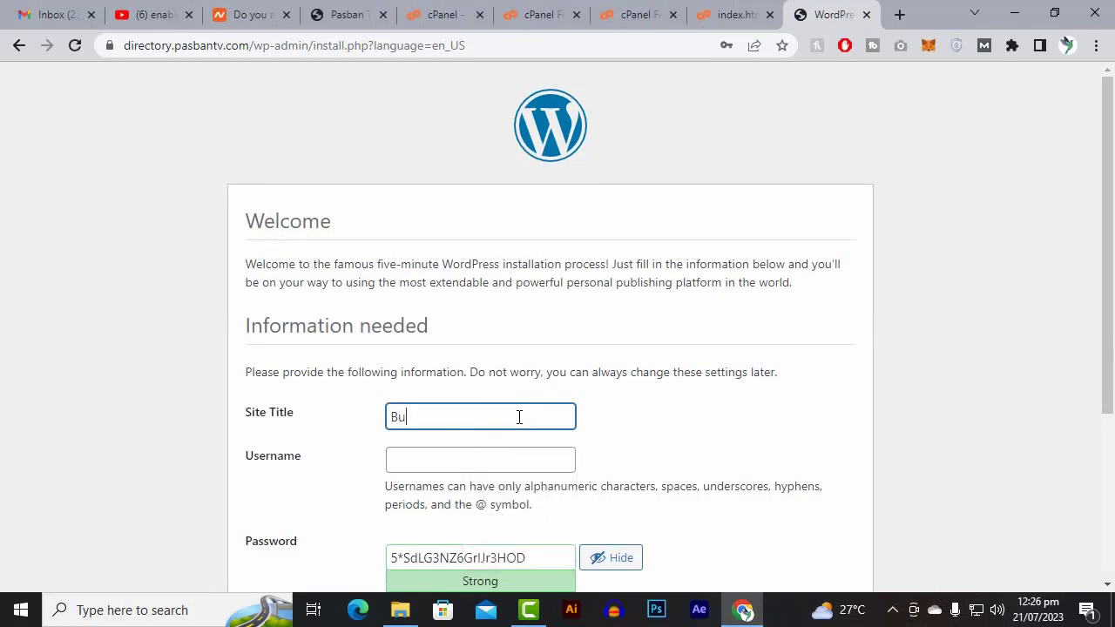
pyautogui.write('siness Directory')
pyautogui.press('Tab')
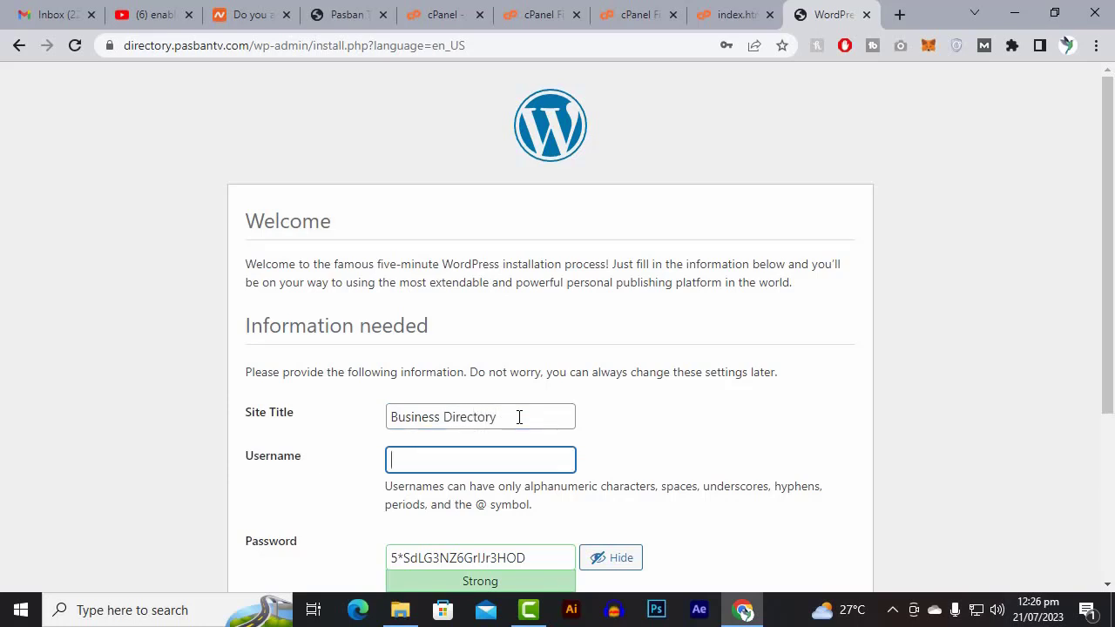
# Set the site's Username to admin and select the suggested password in the Password field
pyautogui.scroll(-2, 519, 417)
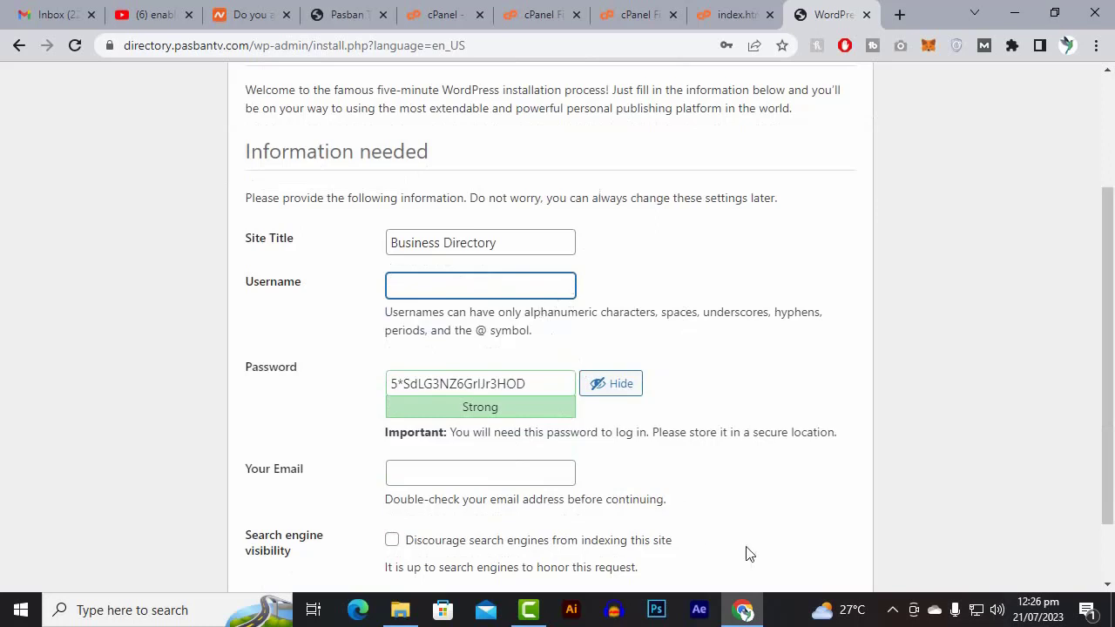
pyautogui.write('a')
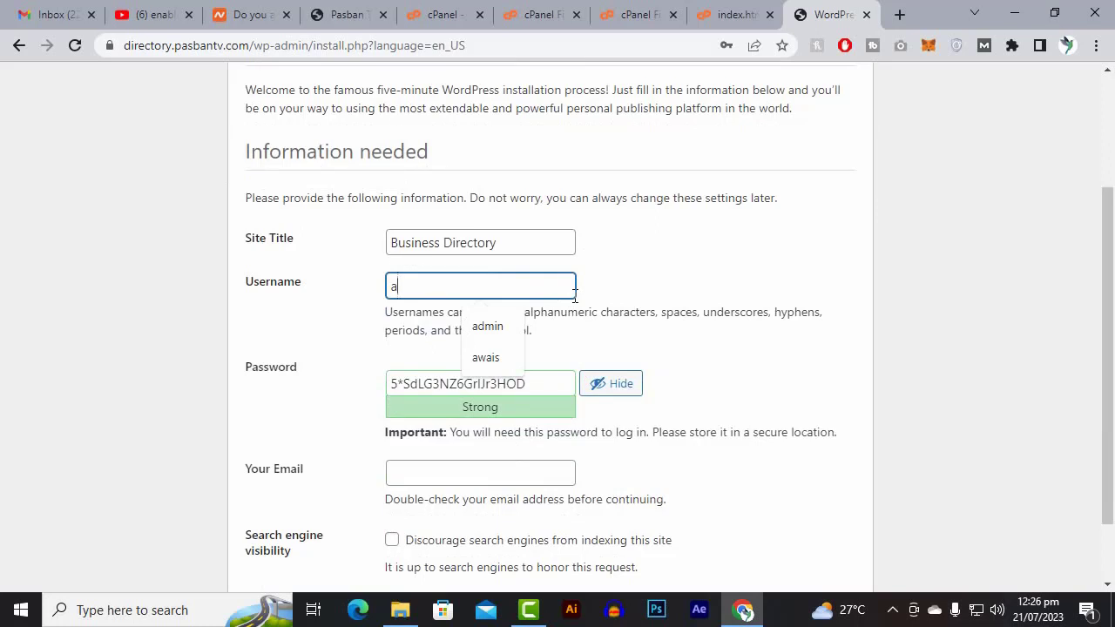
pyautogui.press('Down')
pyautogui.press('Return')
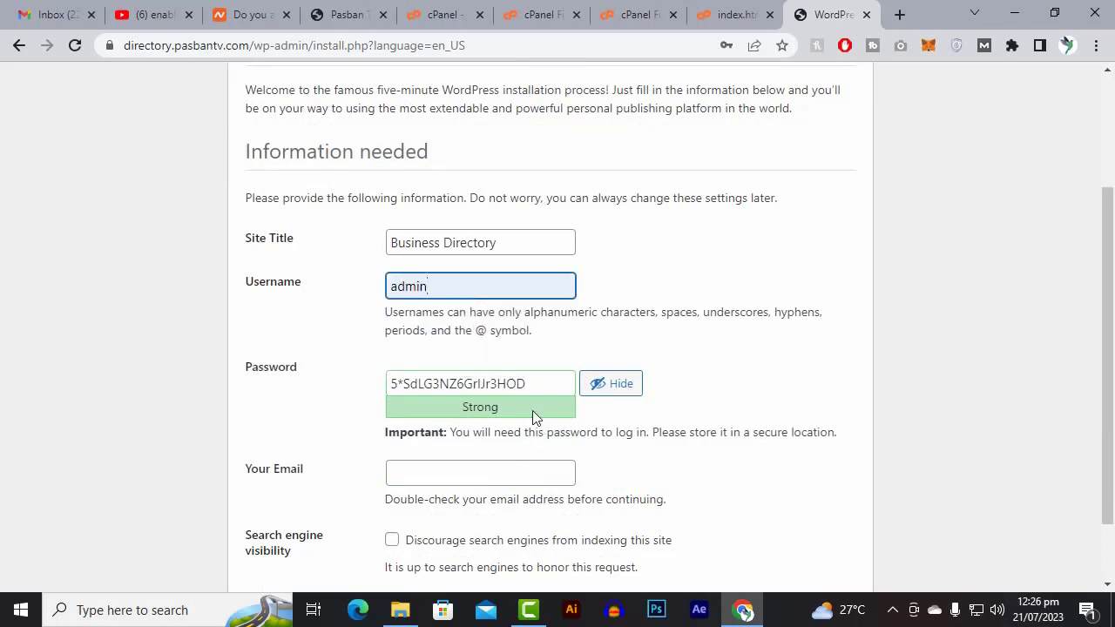
pyautogui.moveTo(543, 389); pyautogui.dragTo(368, 386)
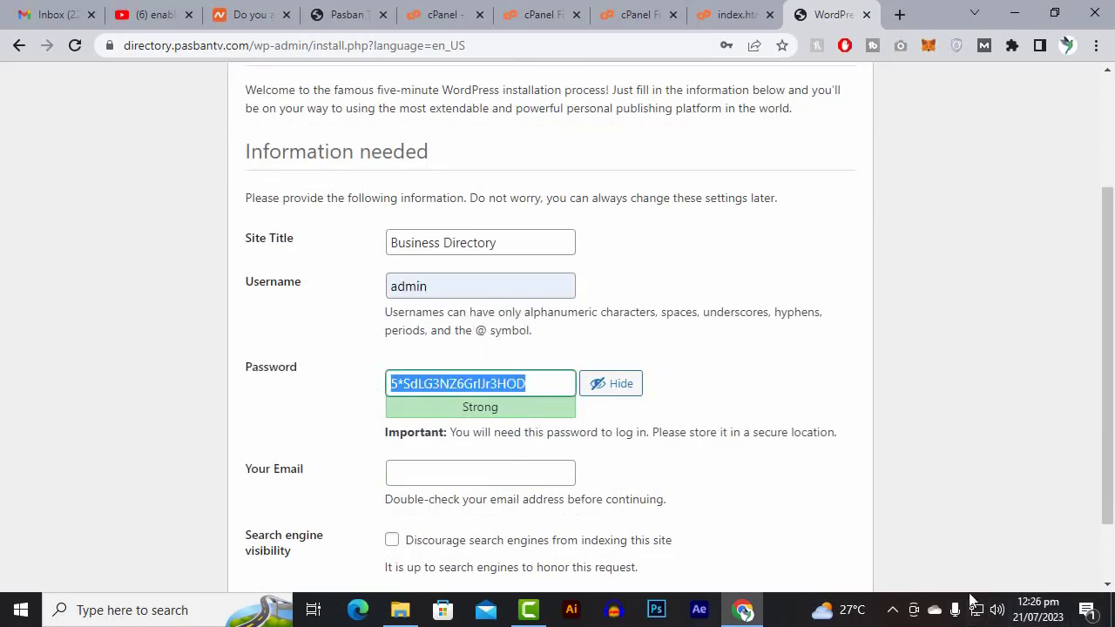
pyautogui.click(890, 610)
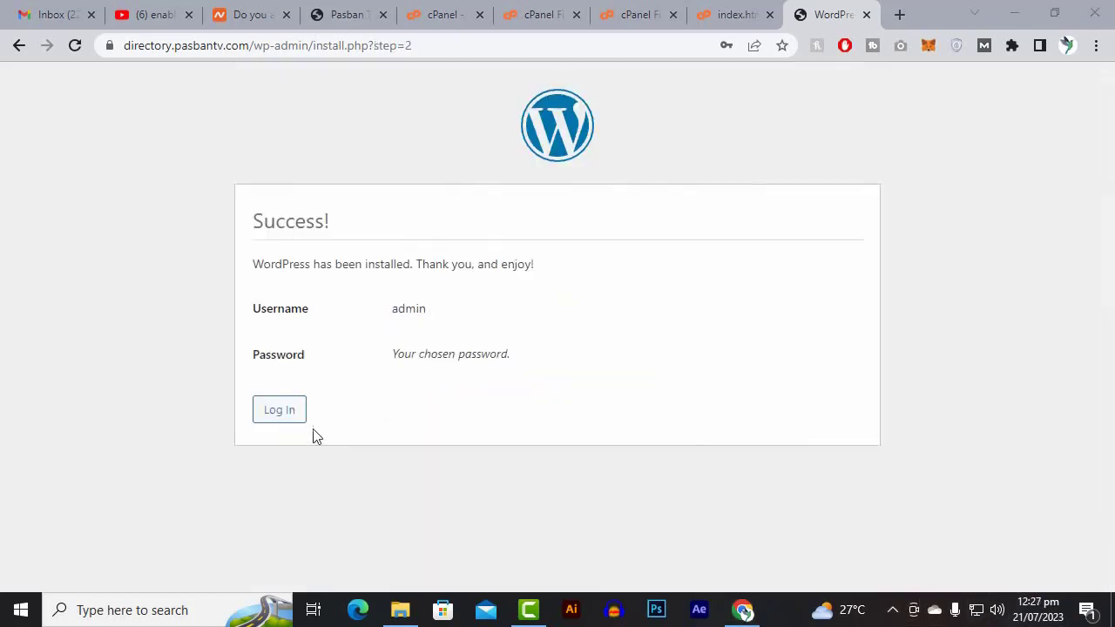
# Log in to the new WordPress site as admin with Remember Me enabled
pyautogui.click(279, 410)
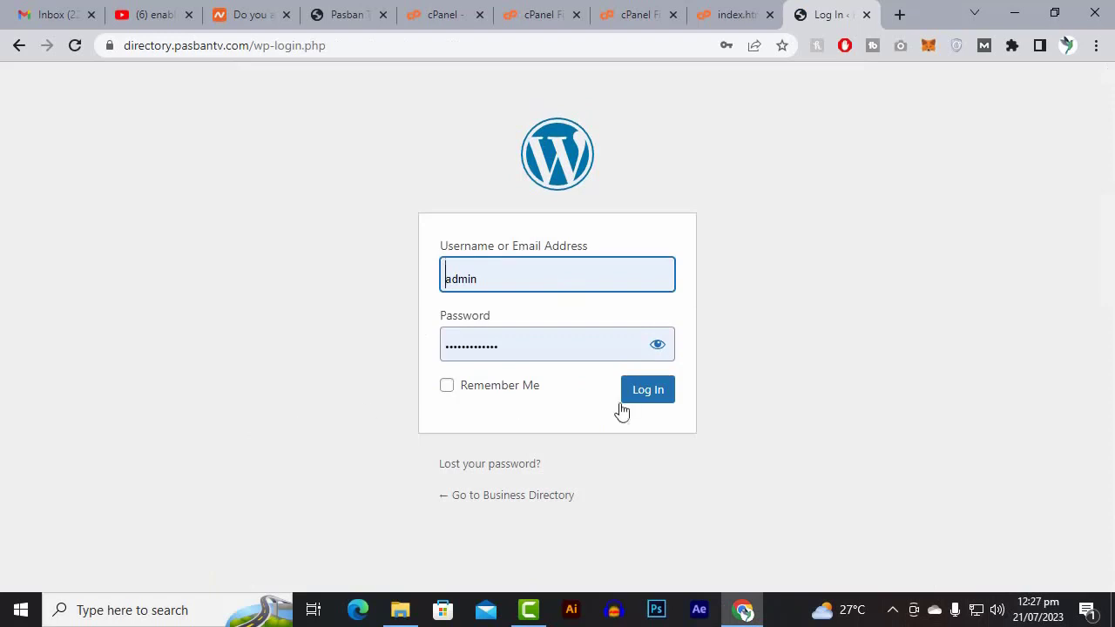
pyautogui.click(527, 397)
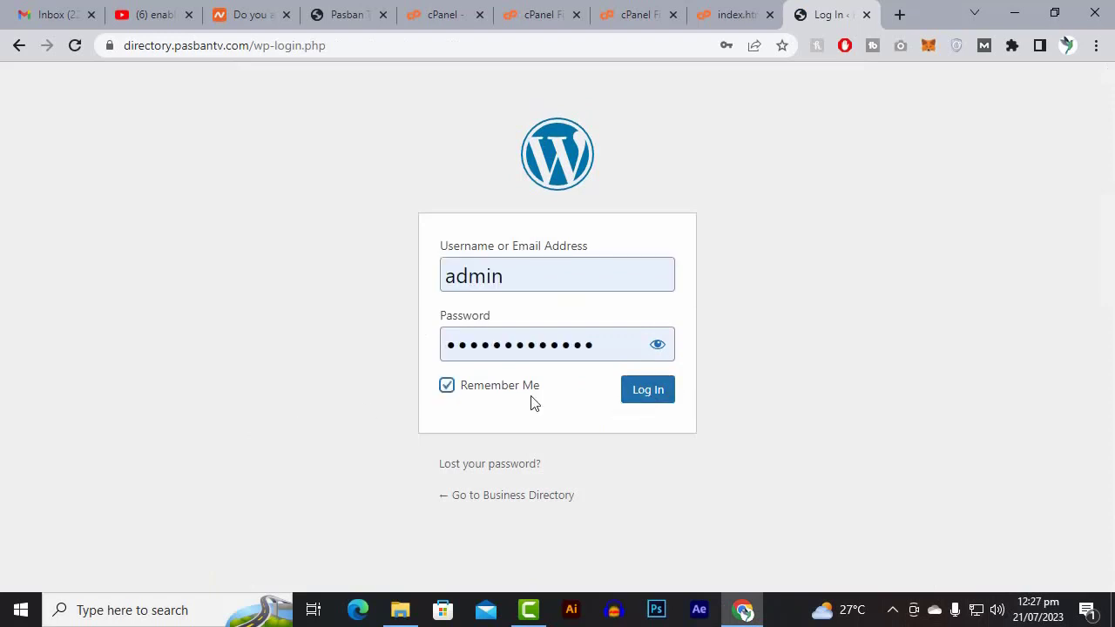
pyautogui.click(664, 398)
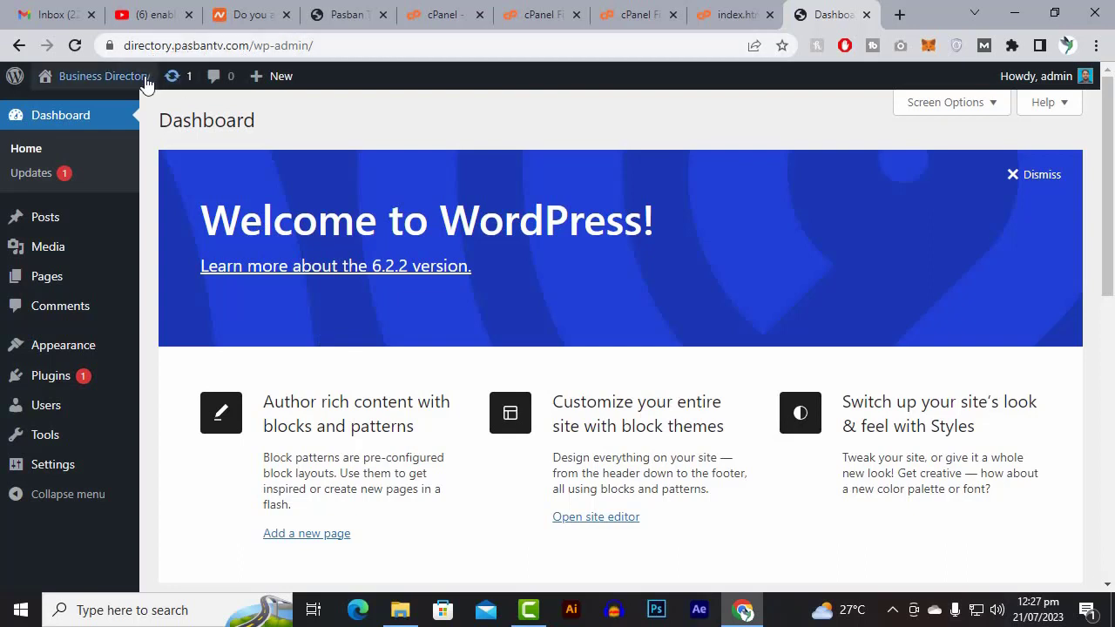
# View the Business Directory site's front page in a separate browser tab and return to the dashboard
pyautogui.moveTo(100, 83)
pyautogui.rightClick(68, 108)
pyautogui.click(76, 117)
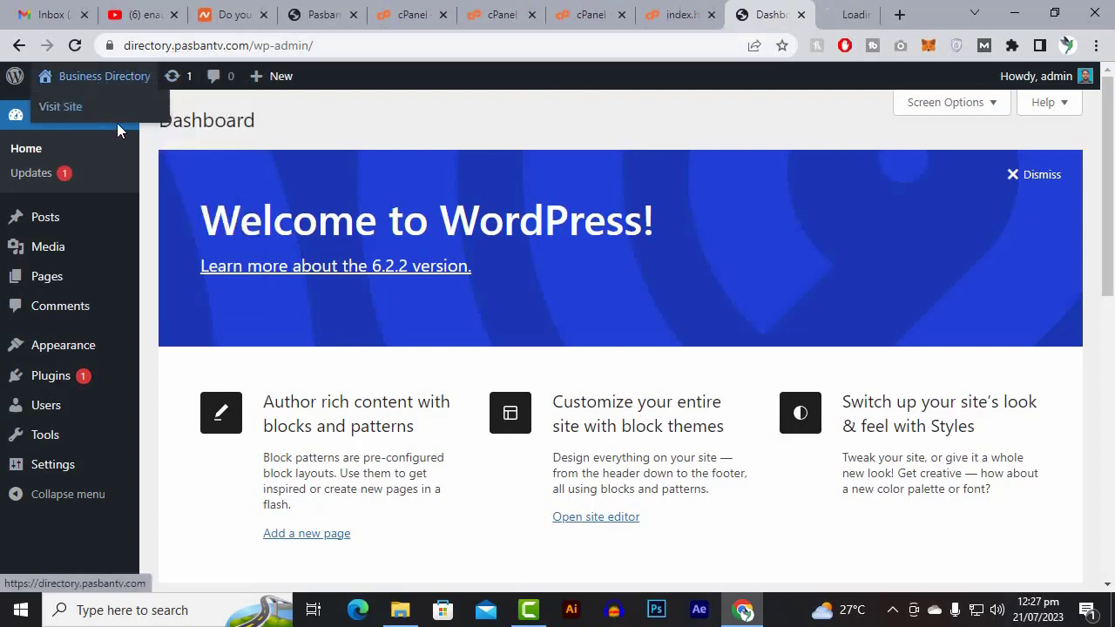
pyautogui.click(832, 14)
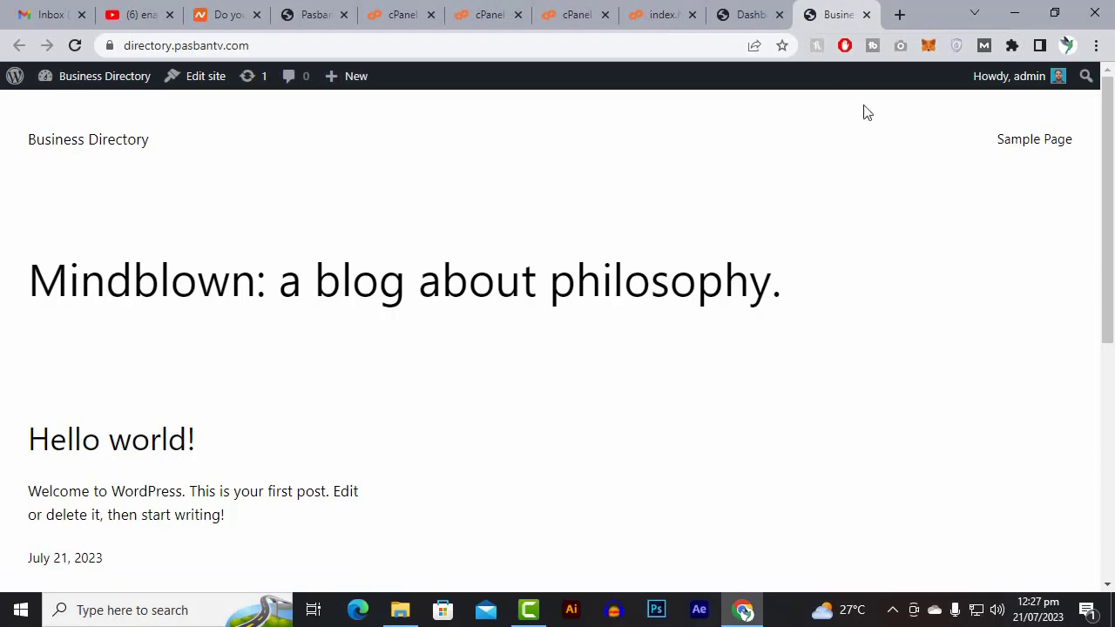
pyautogui.click(867, 14)
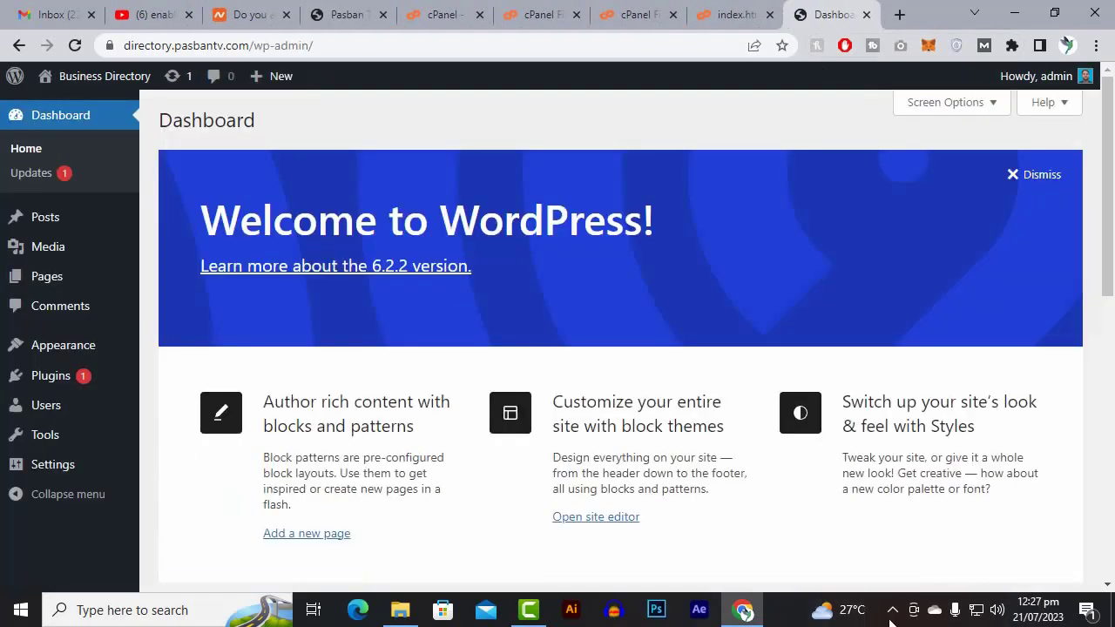